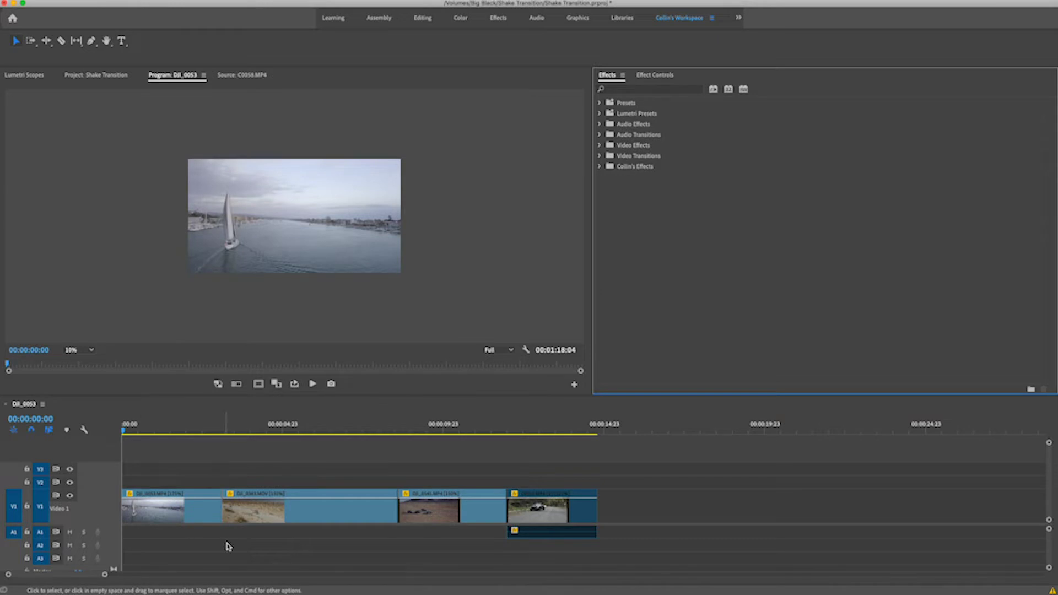
# Step: Duplicate the opening sailboat clip onto V2 directly above itself and trim the copy down to its last four frames
pyautogui.moveTo(141, 430); pyautogui.dragTo(527, 440)
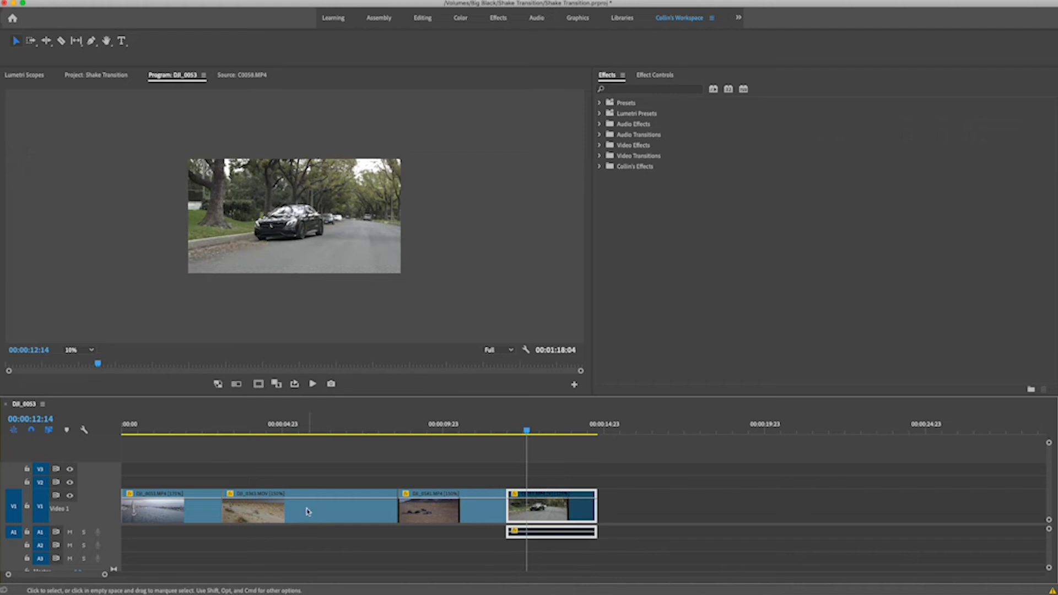
pyautogui.moveTo(237, 425); pyautogui.dragTo(193, 438)
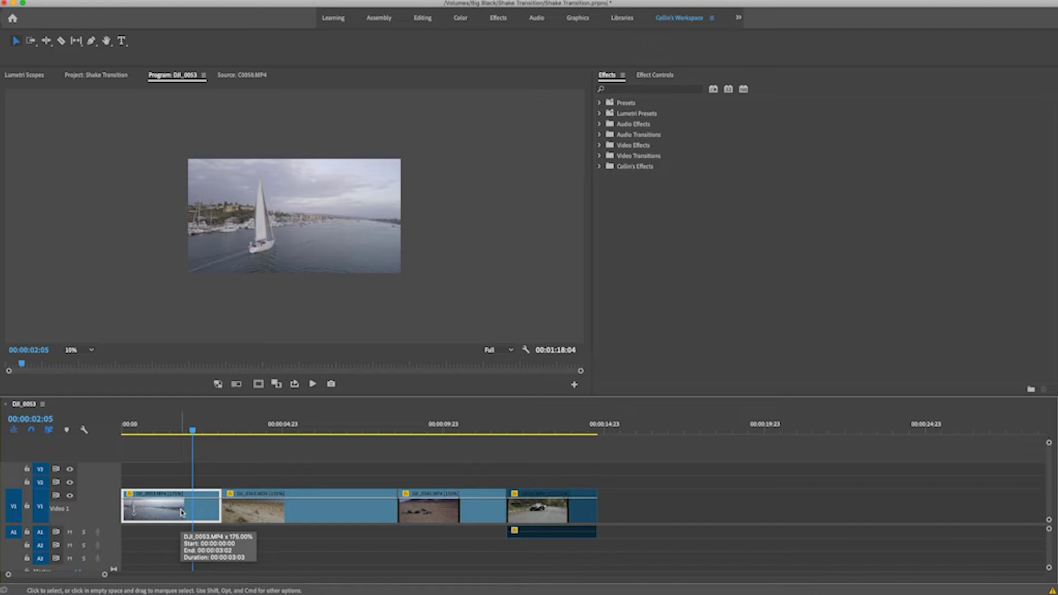
pyautogui.moveTo(181, 513); pyautogui.dragTo(182, 485)
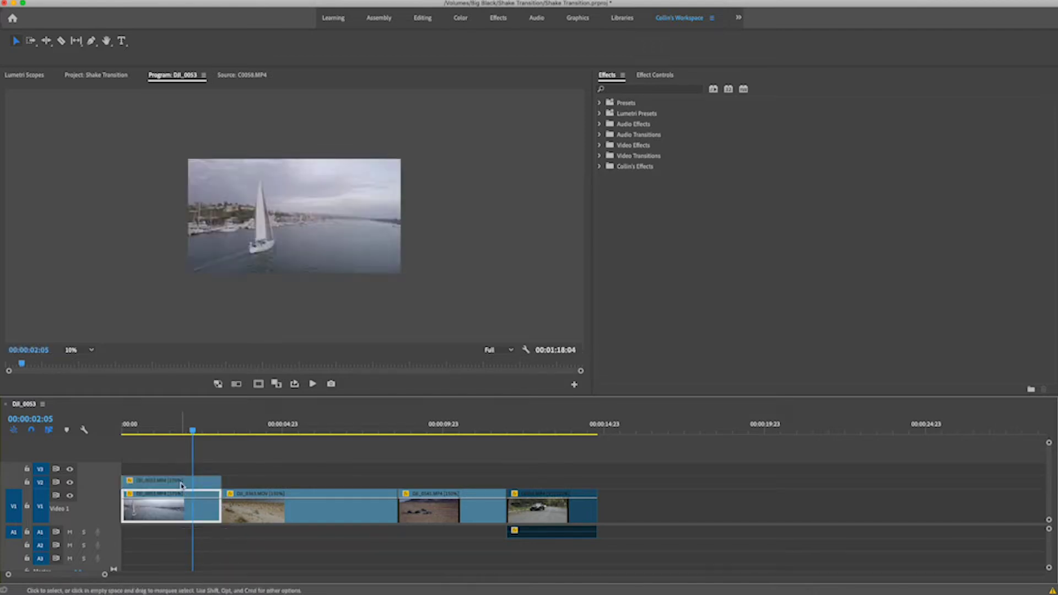
pyautogui.click(163, 488)
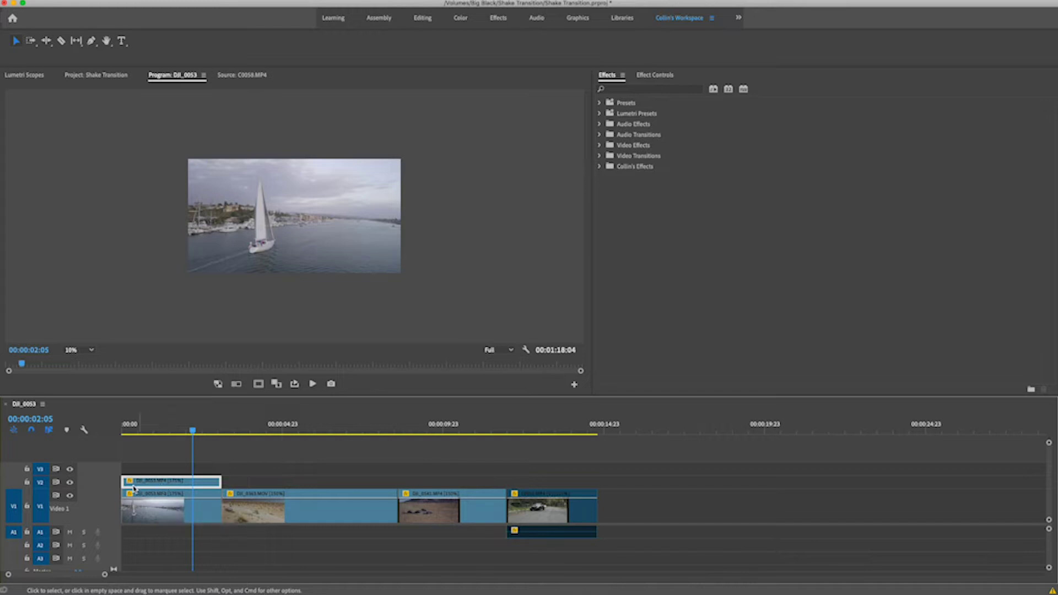
pyautogui.moveTo(126, 482); pyautogui.dragTo(219, 478)
pyautogui.press('Delete')
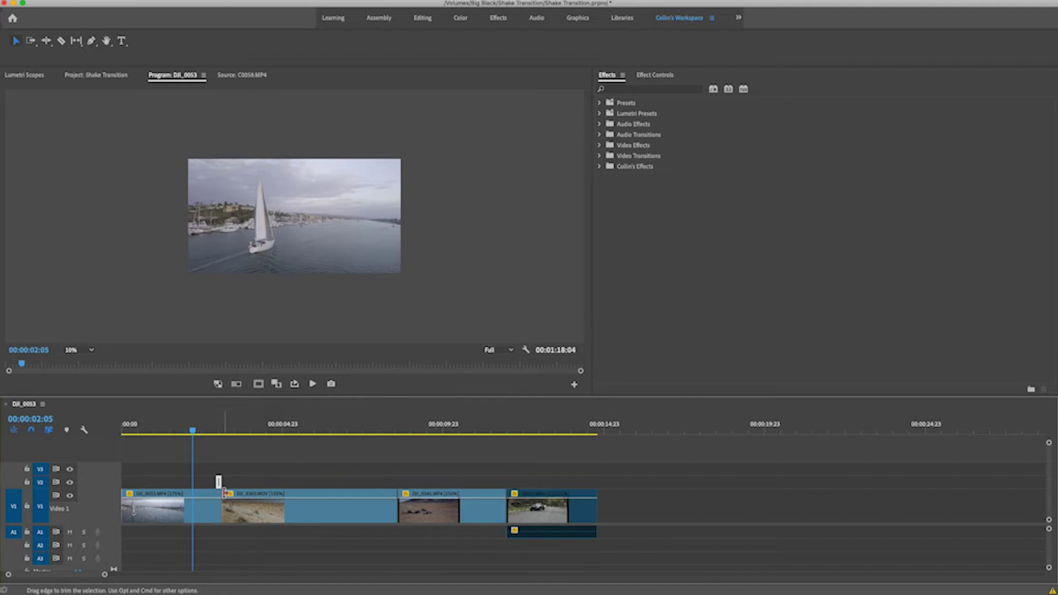
# Step: Search the effects for "transform" and apply the Distort Transform effect to the short clip on V2
pyautogui.press('=')
pyautogui.scroll(2, 220, 496)
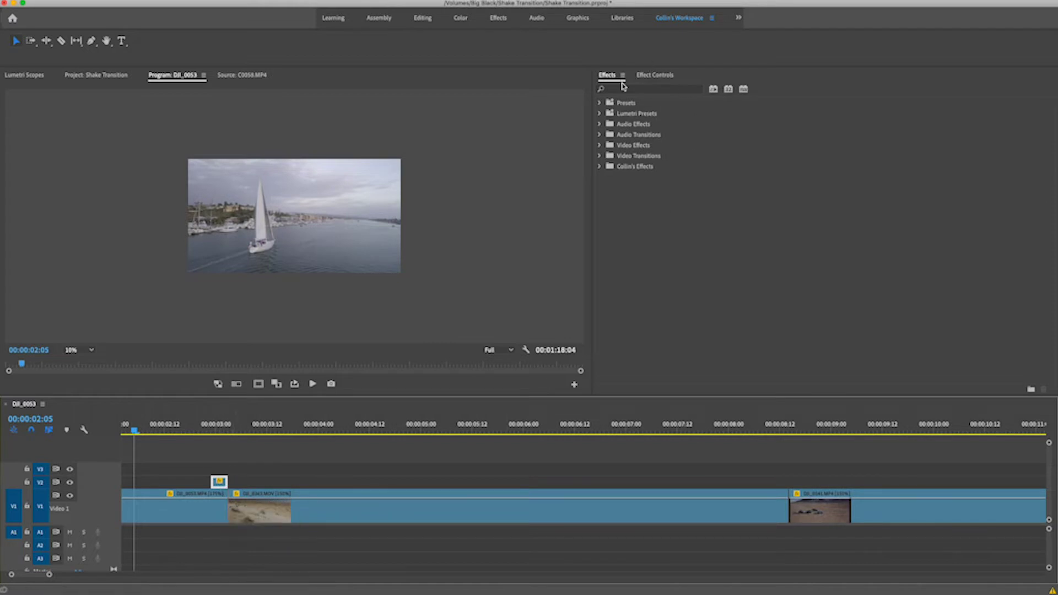
pyautogui.click(620, 90)
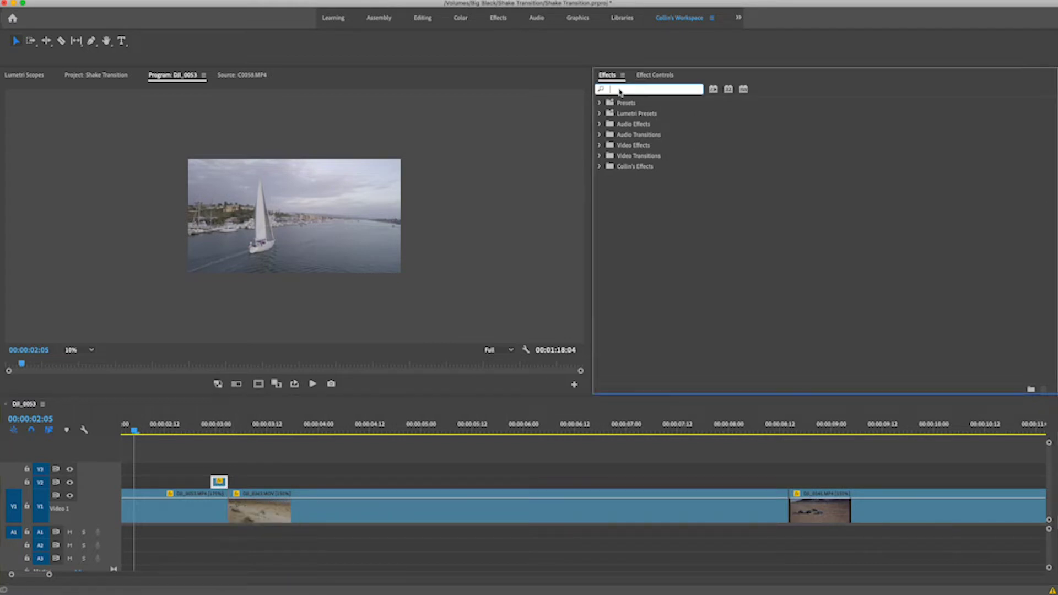
pyautogui.write('transform')
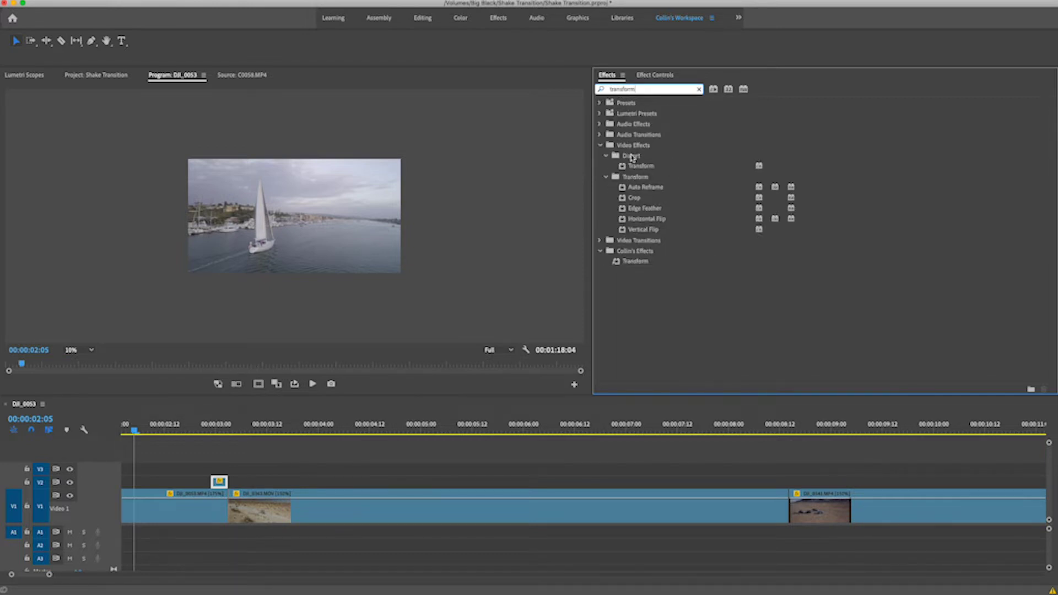
pyautogui.click(644, 167)
pyautogui.moveTo(652, 169); pyautogui.dragTo(221, 484)
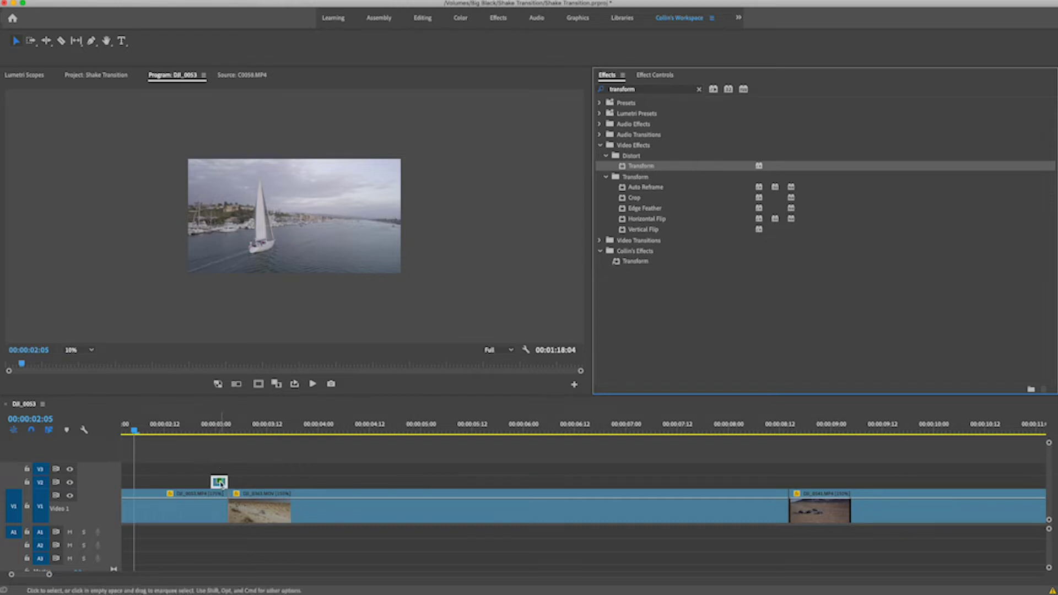
# Step: At the short clip's first frame, 00:00:02:23, enable keyframing for the Transform effect's Anchor Point
pyautogui.click(215, 435)
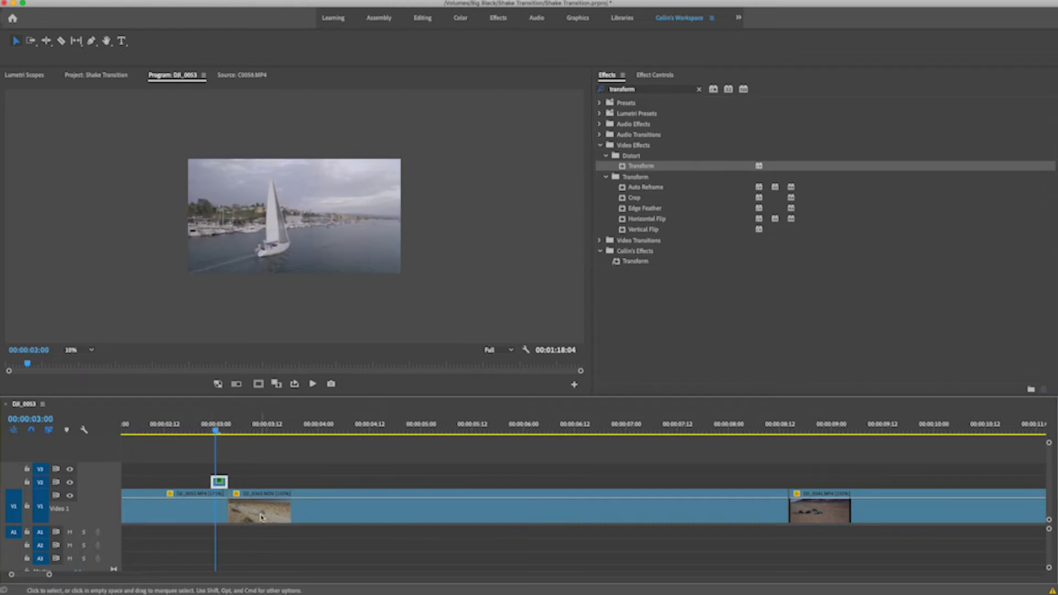
pyautogui.press('Left')
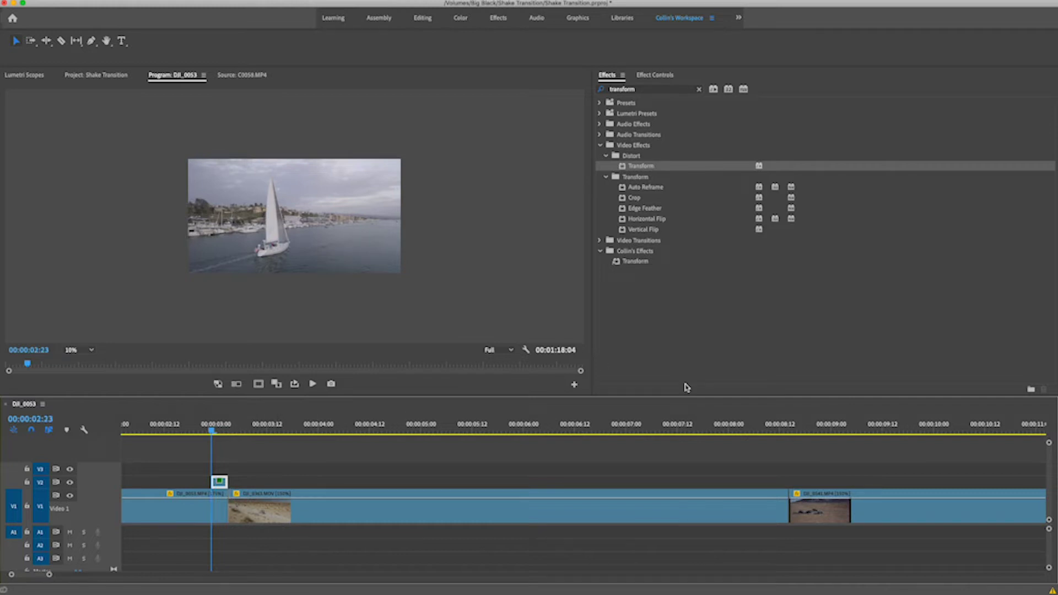
pyautogui.click(656, 75)
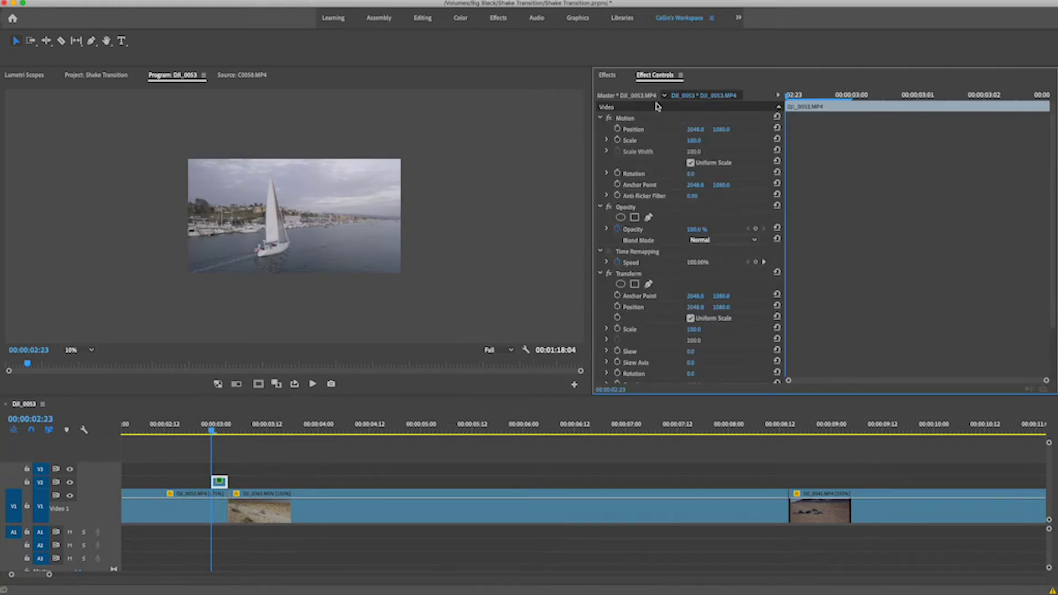
pyautogui.click(779, 97)
pyautogui.click(1050, 98)
pyautogui.scroll(-2, 685, 214)
pyautogui.scroll(-2, 685, 214)
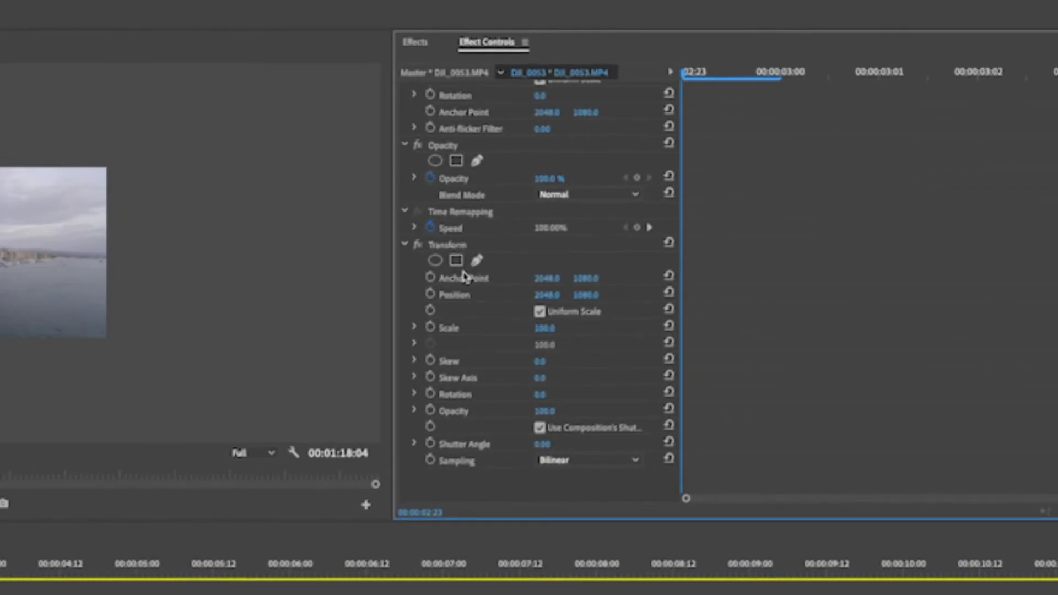
pyautogui.click(431, 277)
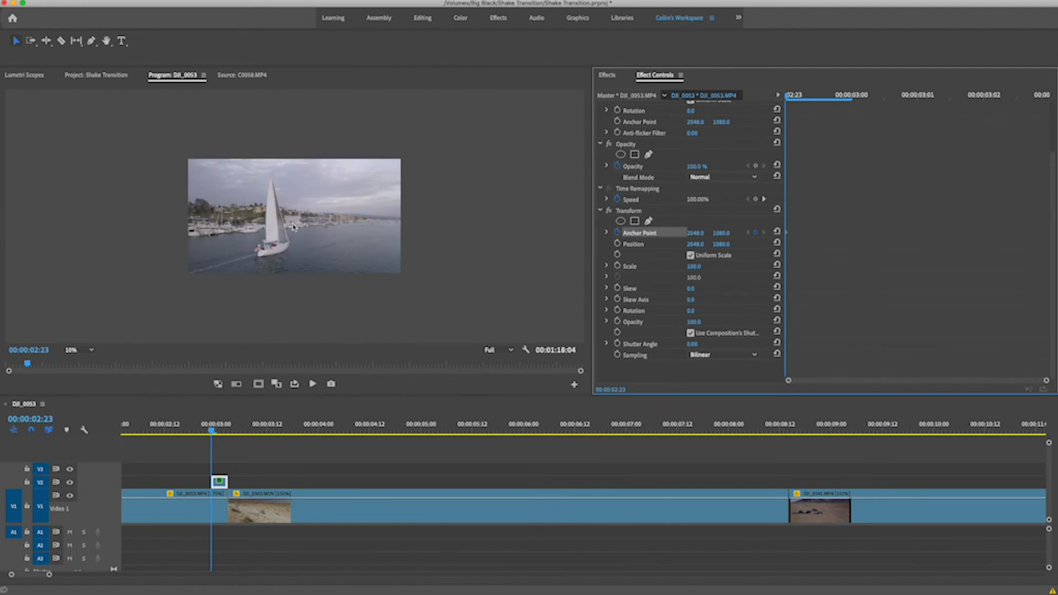
# Step: Hide track V1's output and shift the Transform anchor point in the preview to about 1978, 1000 at 00:00:02:23
pyautogui.click(630, 214)
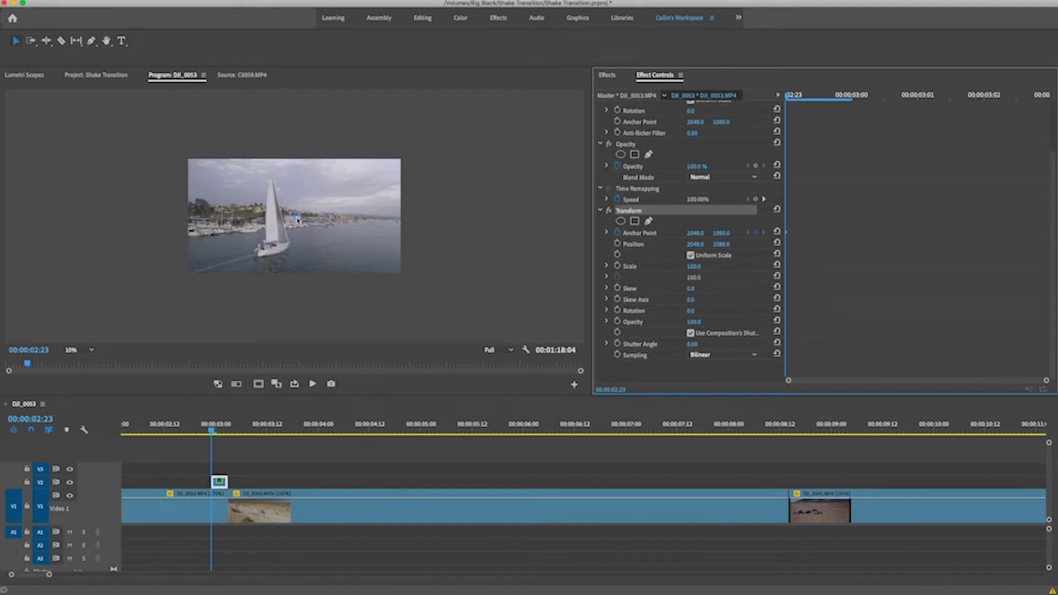
pyautogui.click(636, 237)
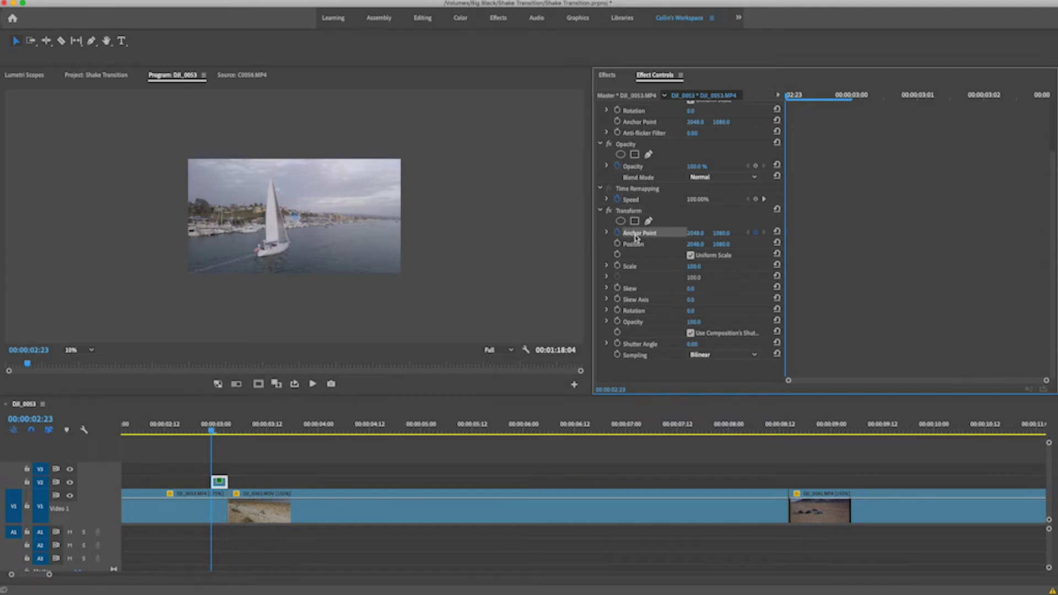
pyautogui.click(295, 221)
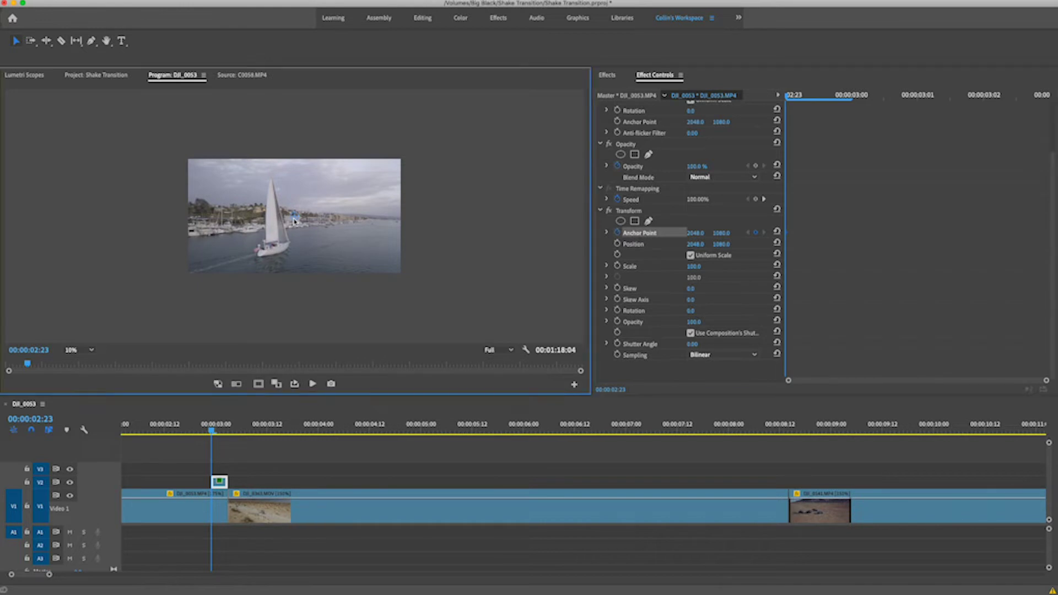
pyautogui.moveTo(295, 221); pyautogui.dragTo(289, 215)
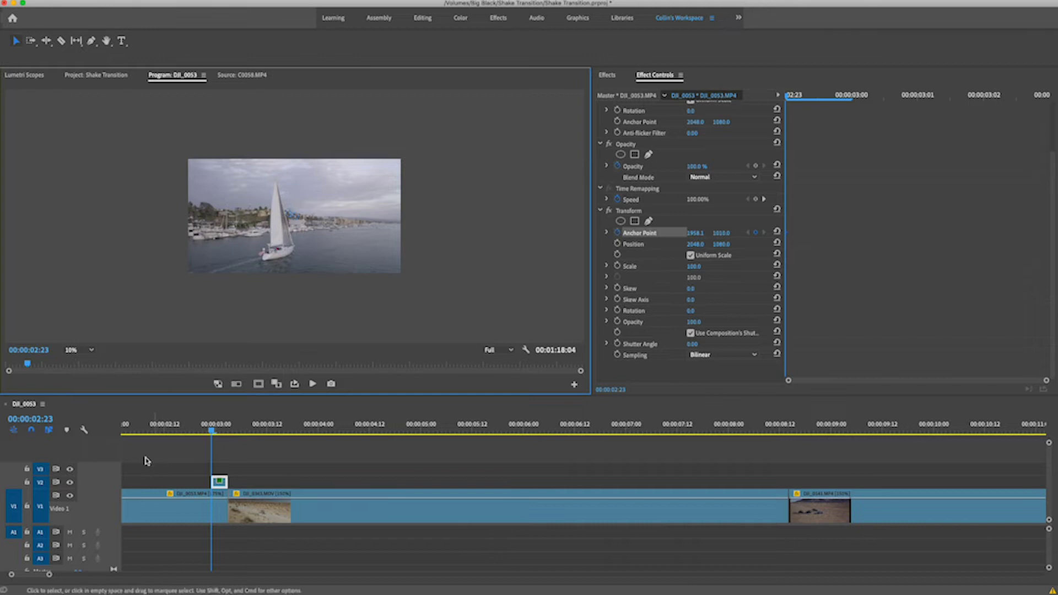
pyautogui.click(70, 497)
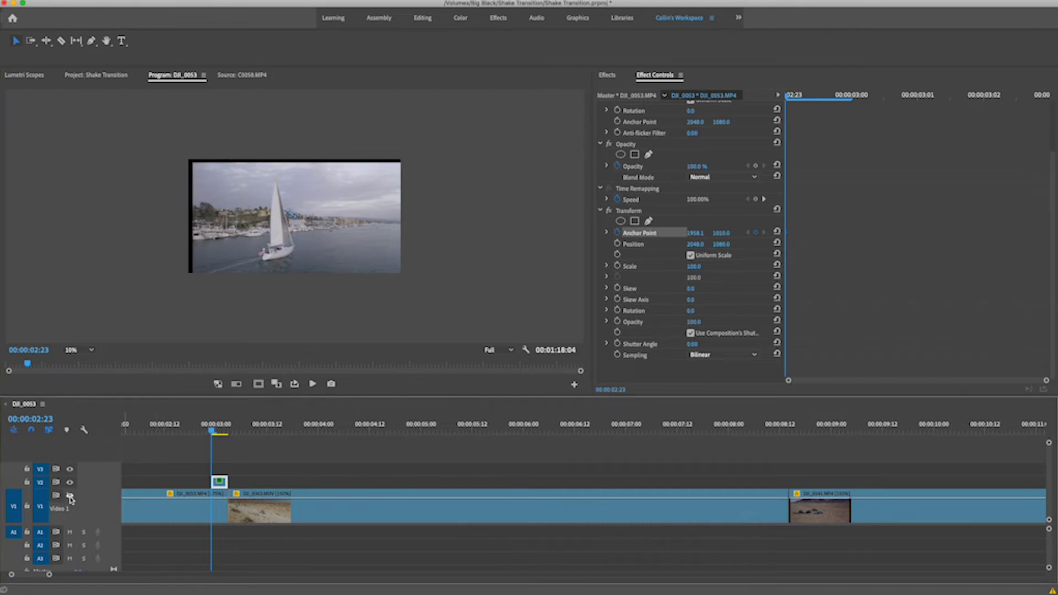
pyautogui.moveTo(290, 216); pyautogui.dragTo(293, 214)
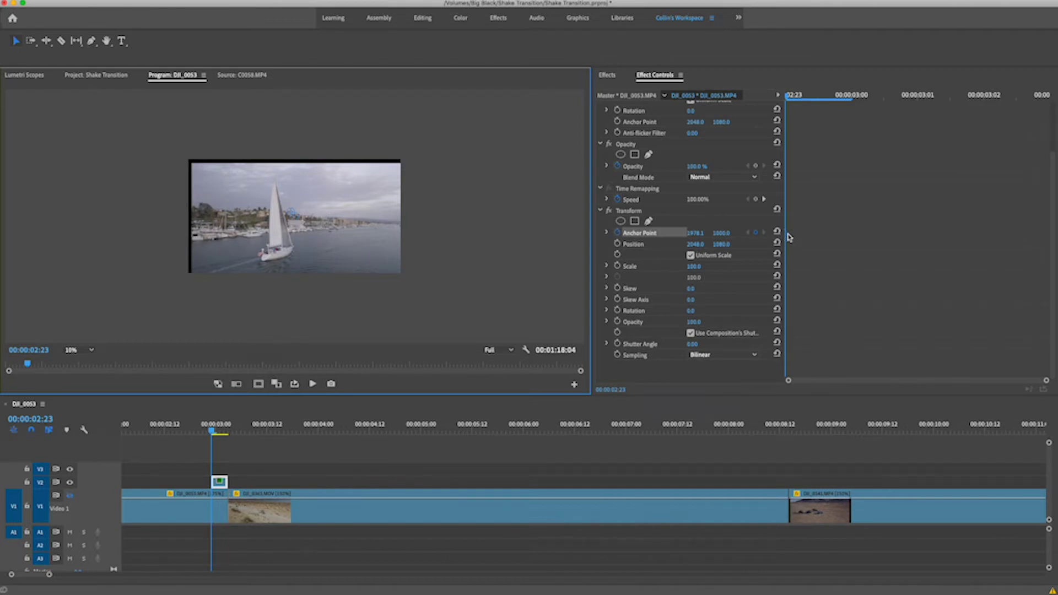
# Step: Keyframe the Transform anchor point in the preview at about 2098, 1130 on frame 00:00:03:00 and about 1988, 1000 on 00:00:03:01
pyautogui.press('Right')
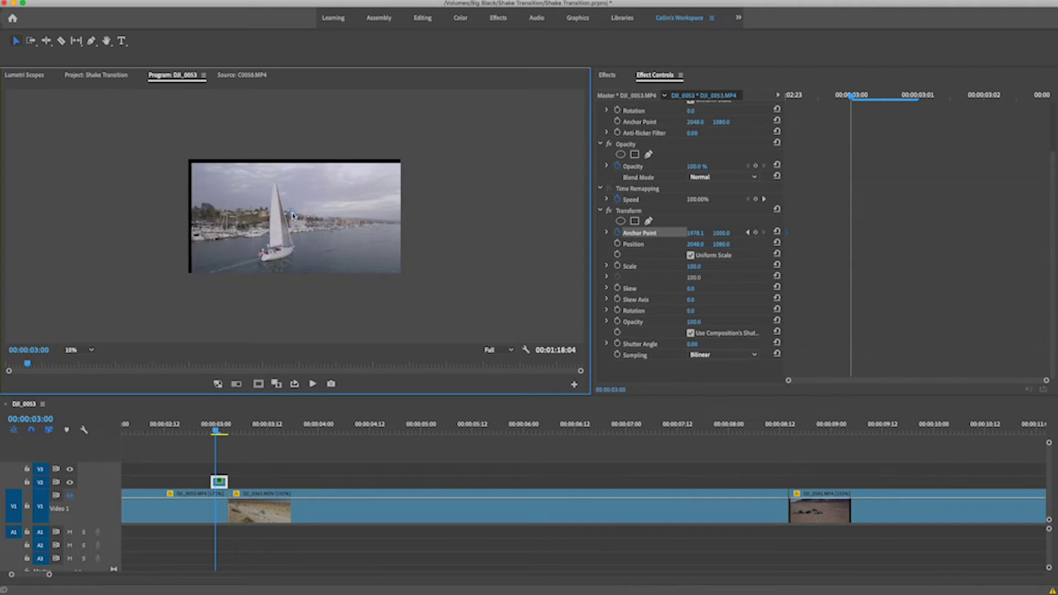
pyautogui.moveTo(293, 214); pyautogui.dragTo(297, 222)
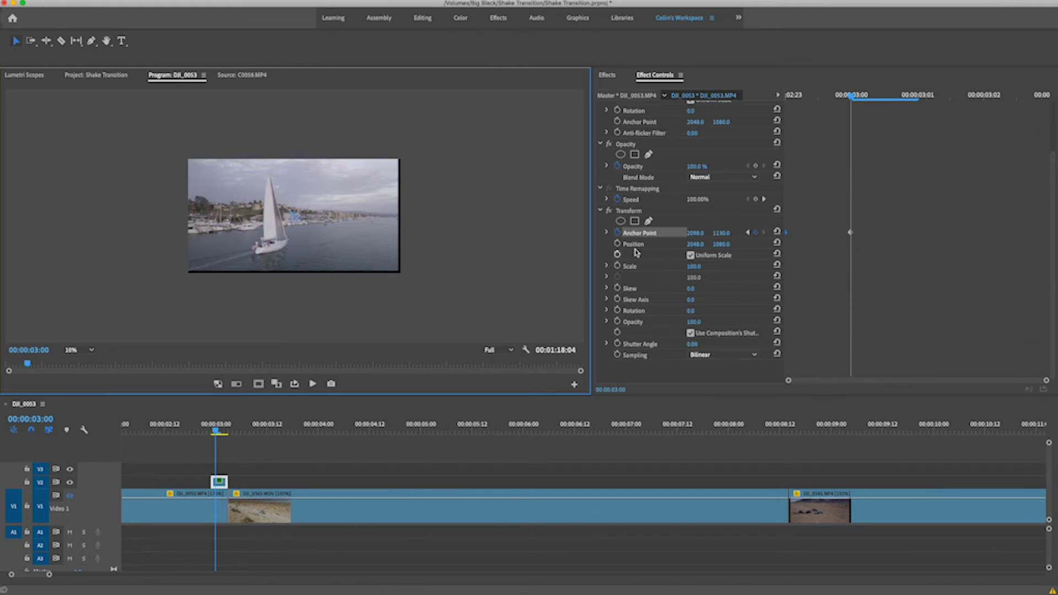
pyautogui.press('Right')
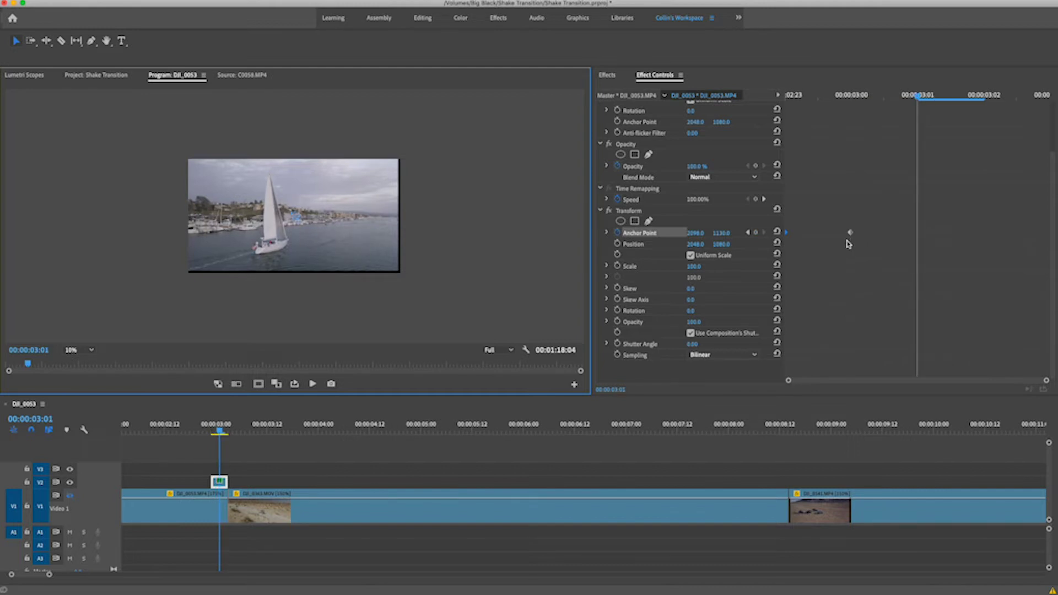
pyautogui.moveTo(300, 223); pyautogui.dragTo(292, 214)
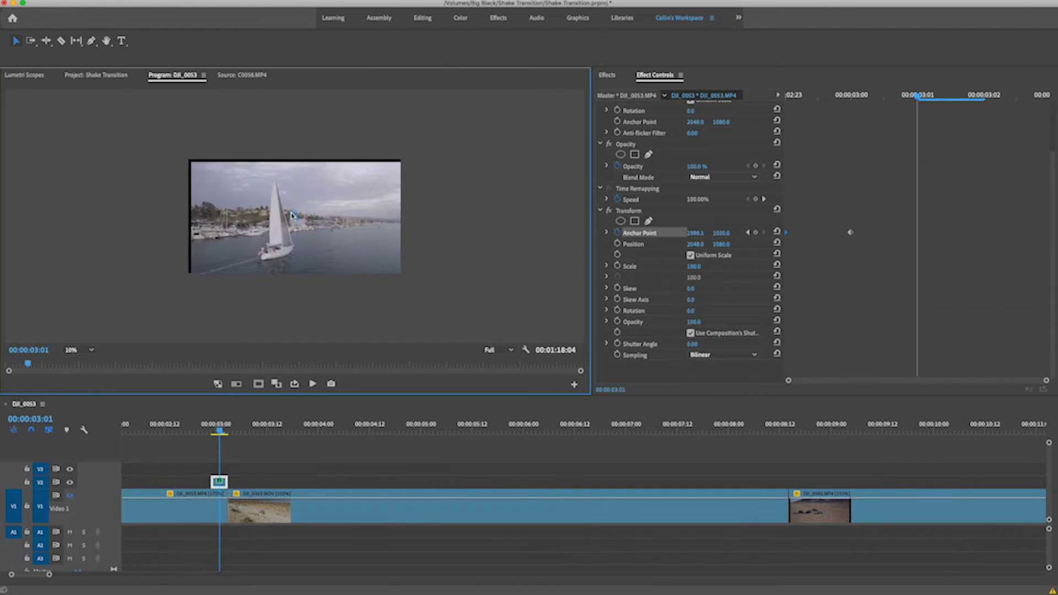
pyautogui.moveTo(289, 214); pyautogui.dragTo(292, 215)
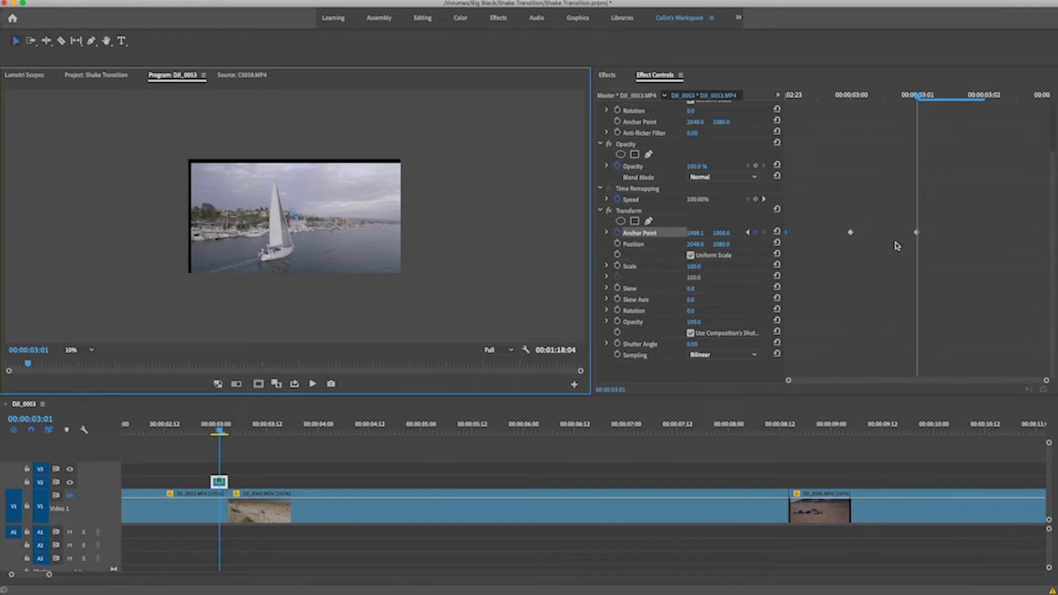
# Step: Keyframe the anchor point at about 2158, 1150 on frame 00:00:03:02 and turn track V1's output back on
pyautogui.press('Right')
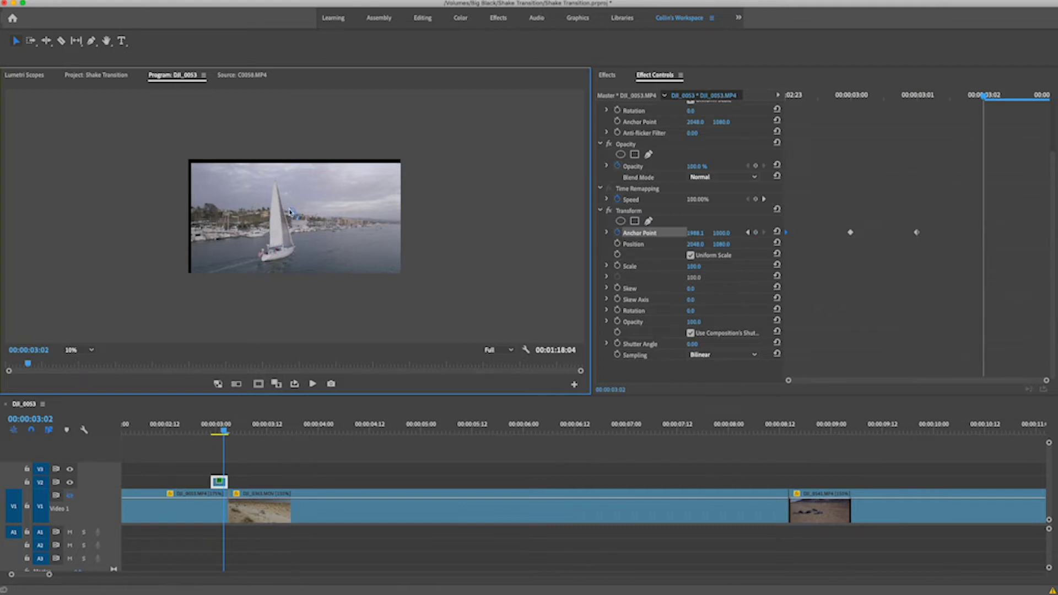
pyautogui.moveTo(292, 213); pyautogui.dragTo(299, 221)
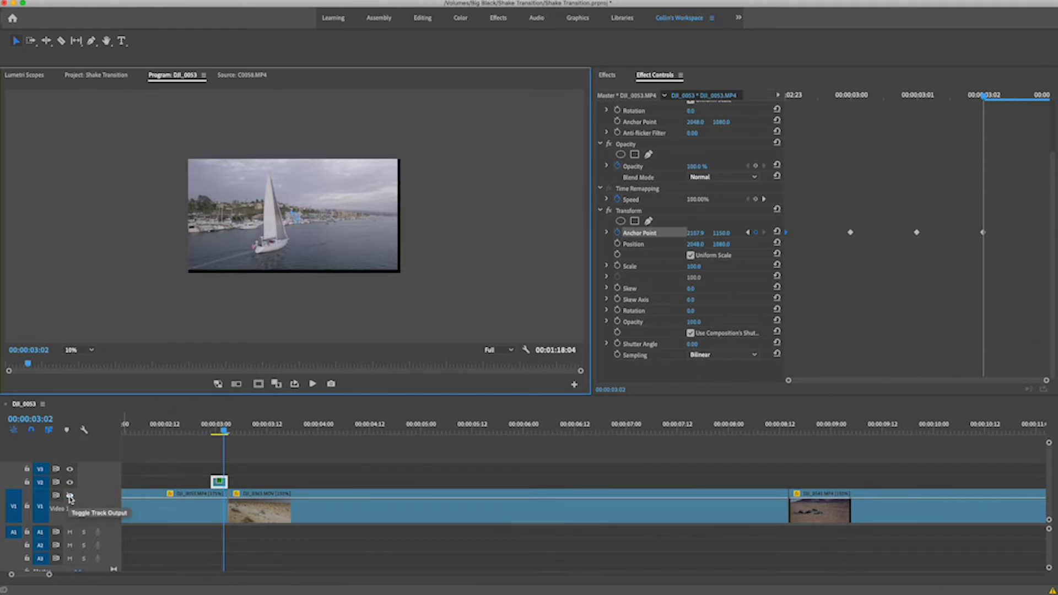
pyautogui.click(69, 496)
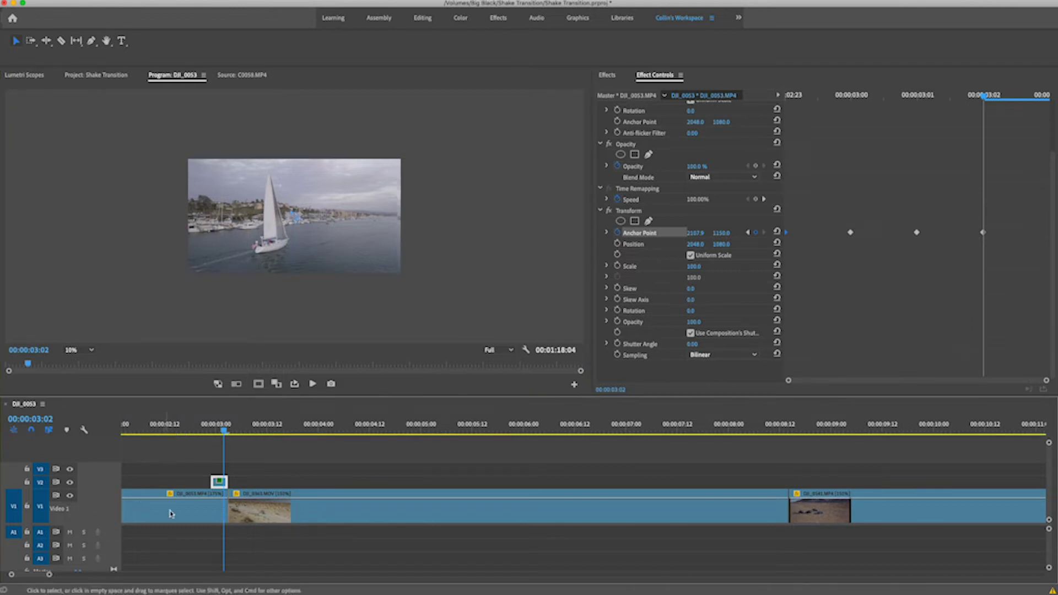
# Step: Play back the cut from the sailboat clip to the desert clip several times to review the shake transition
pyautogui.click(199, 426)
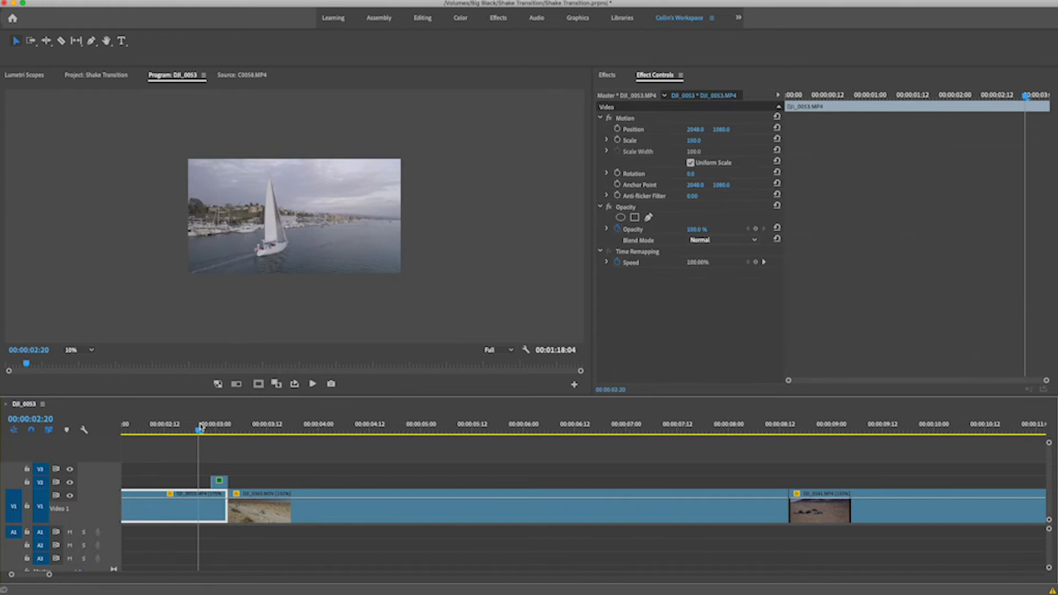
pyautogui.press('space')
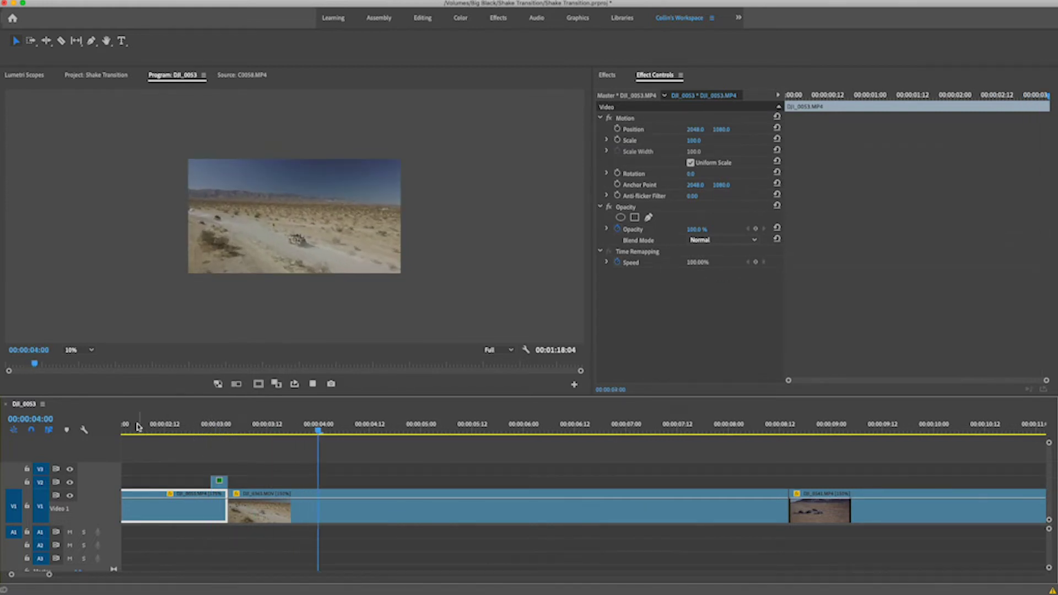
pyautogui.press('space')
pyautogui.click(318, 427)
pyautogui.press('space')
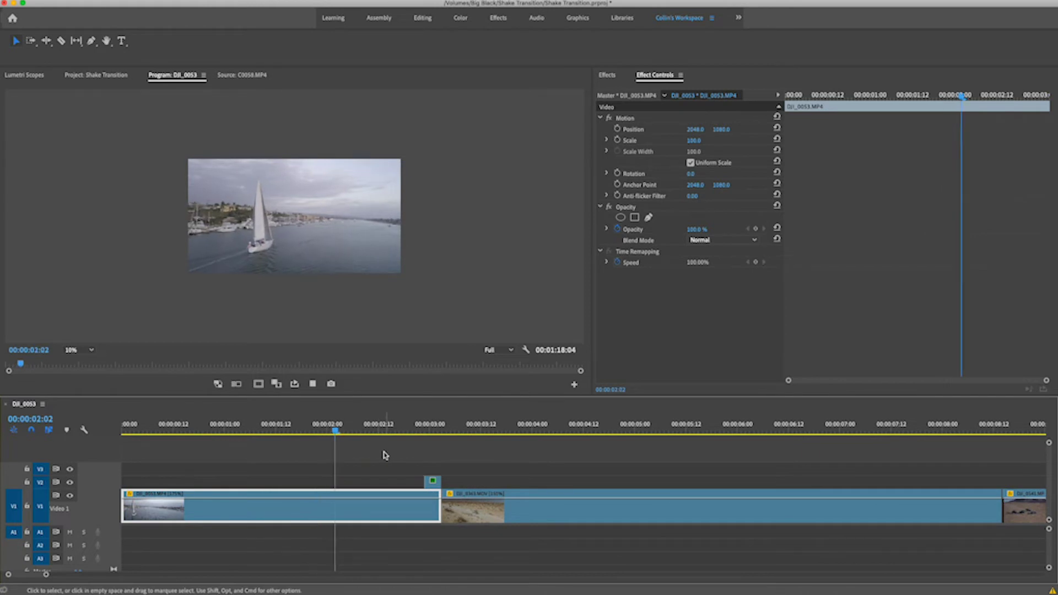
pyautogui.click(335, 436)
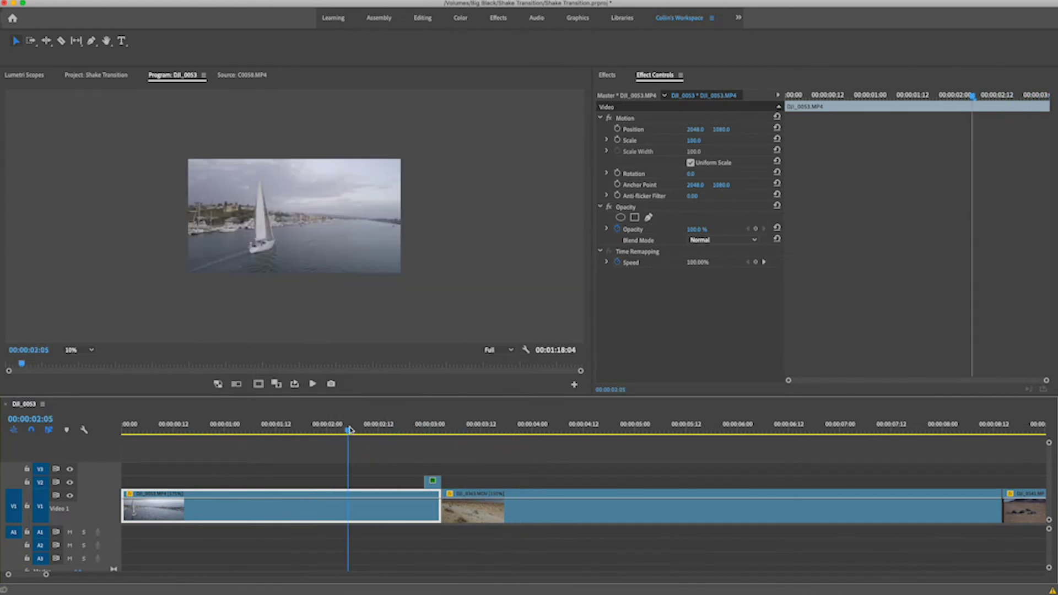
pyautogui.click(350, 430)
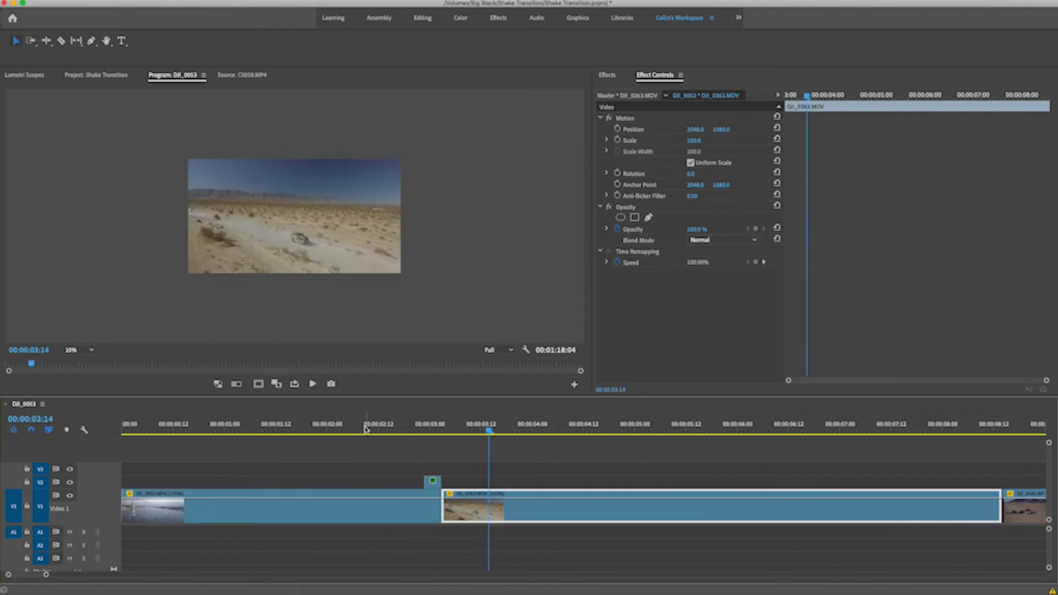
pyautogui.click(365, 435)
pyautogui.press('space')
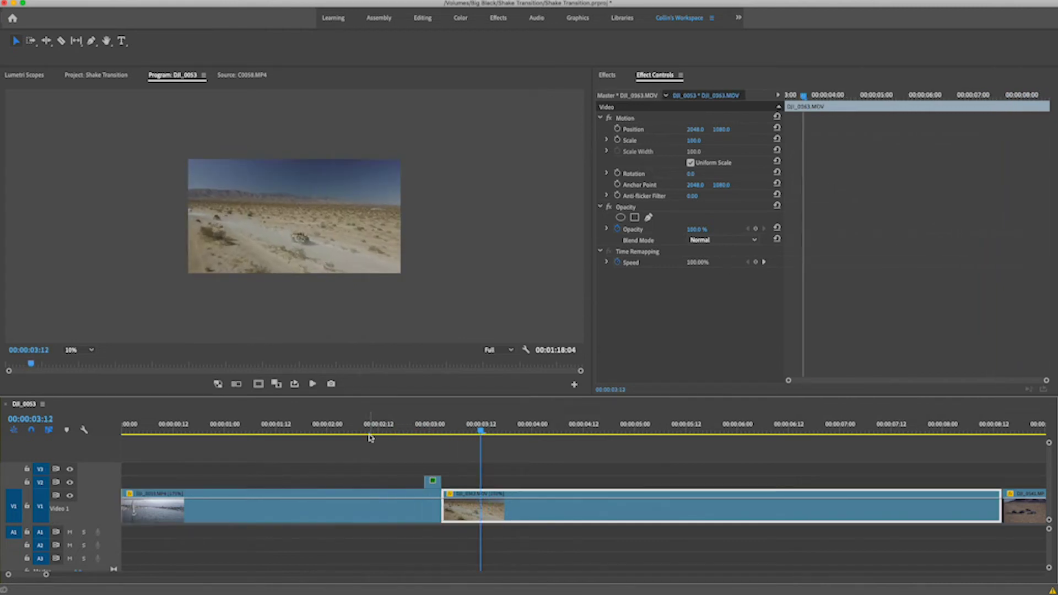
pyautogui.click(372, 434)
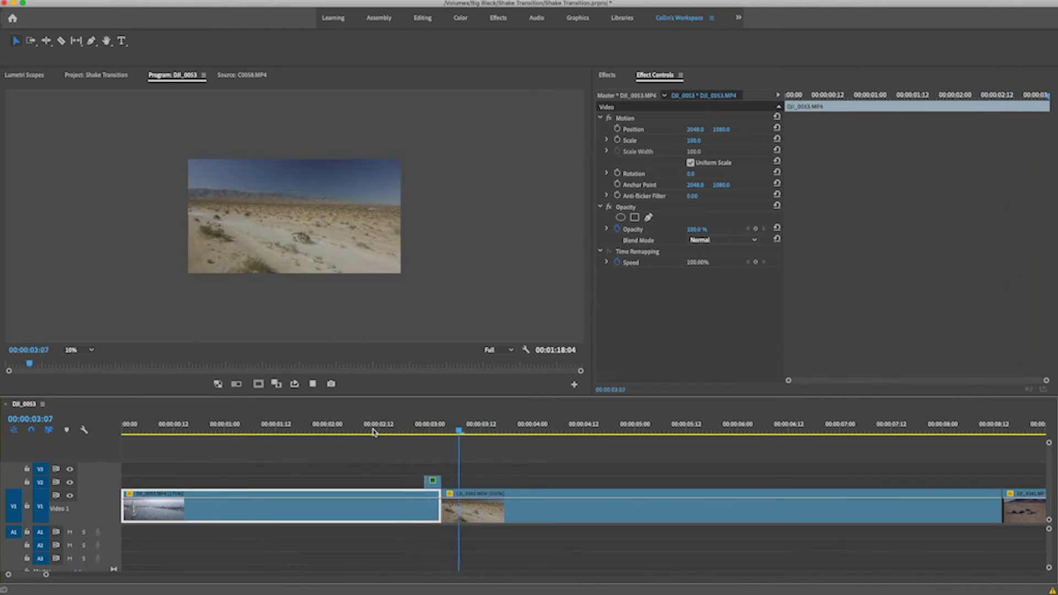
# Step: Turn off Use Composition's Shutter Angle in the short sailboat clip's Transform effect and set its Shutter Angle to 180
pyautogui.moveTo(410, 426); pyautogui.dragTo(431, 426)
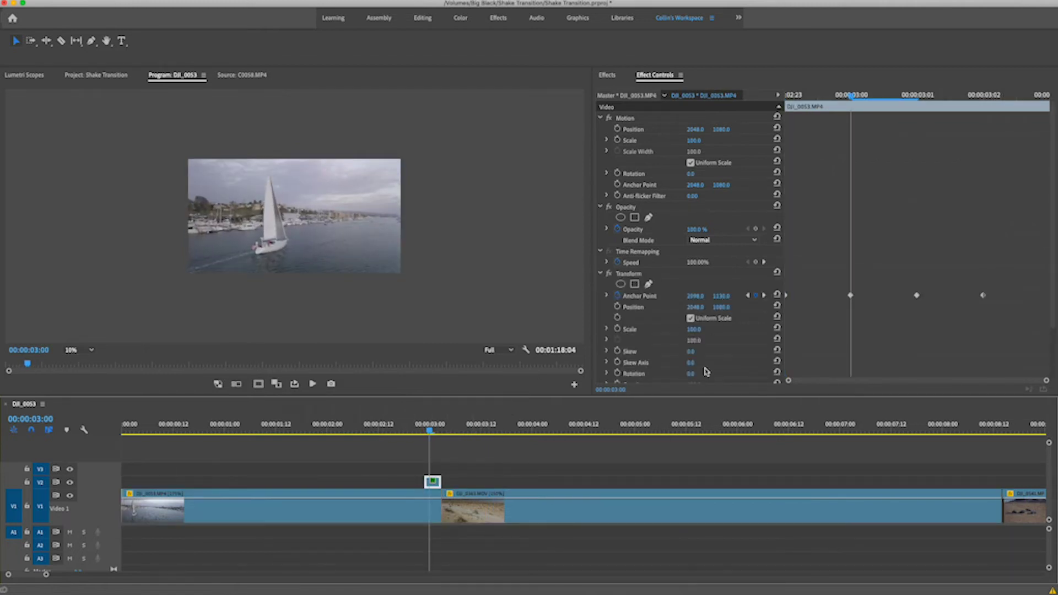
pyautogui.scroll(-4, 707, 372)
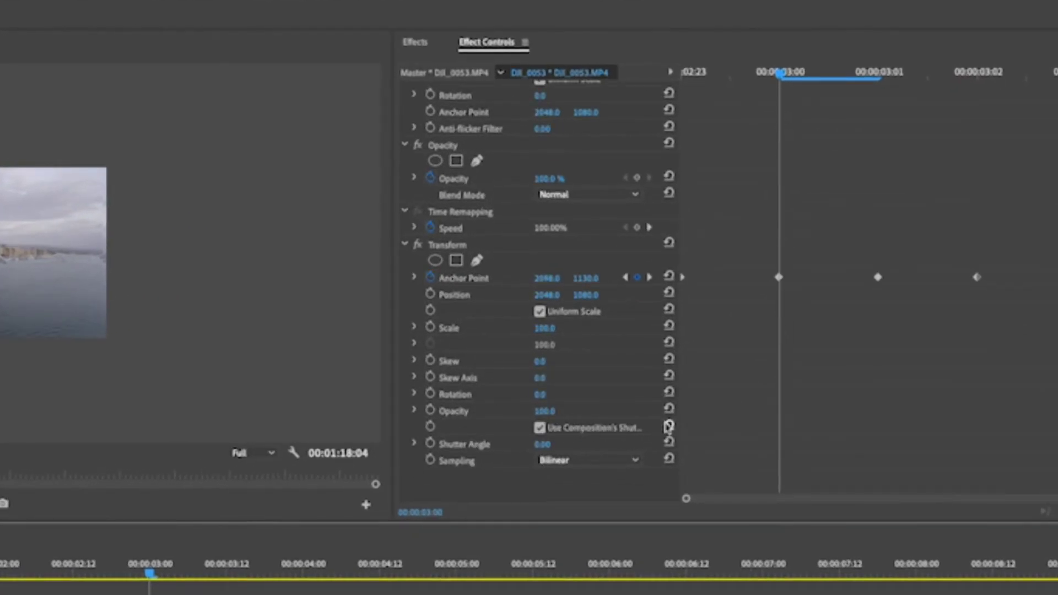
pyautogui.moveTo(681, 428)
pyautogui.mouseDown()
pyautogui.moveTo(775, 420)
pyautogui.moveTo(697, 419)
pyautogui.mouseUp()
pyautogui.click(548, 428)
pyautogui.click(553, 444)
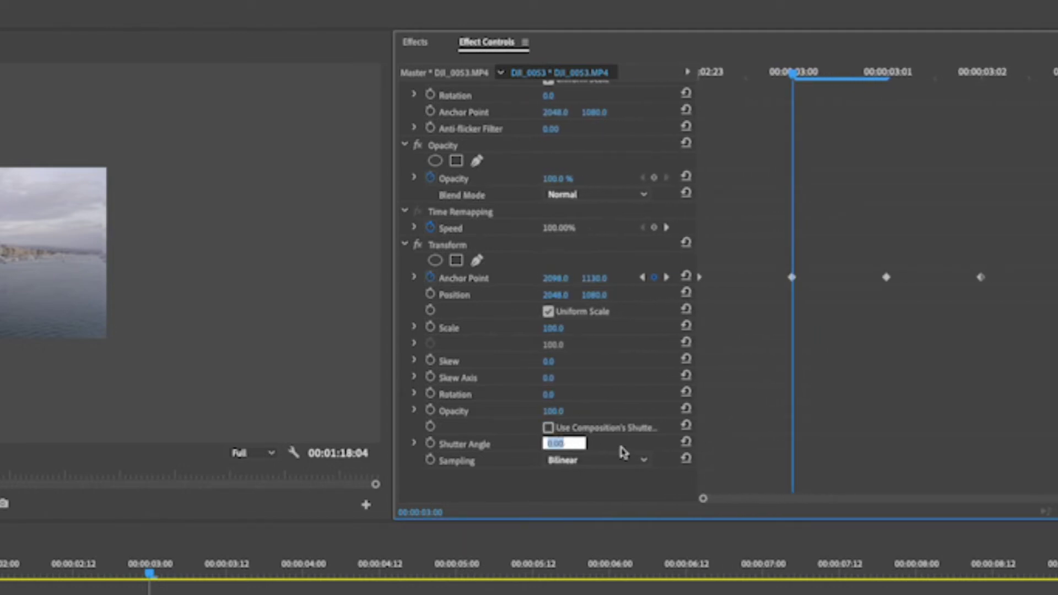
pyautogui.write('180')
pyautogui.press('Return')
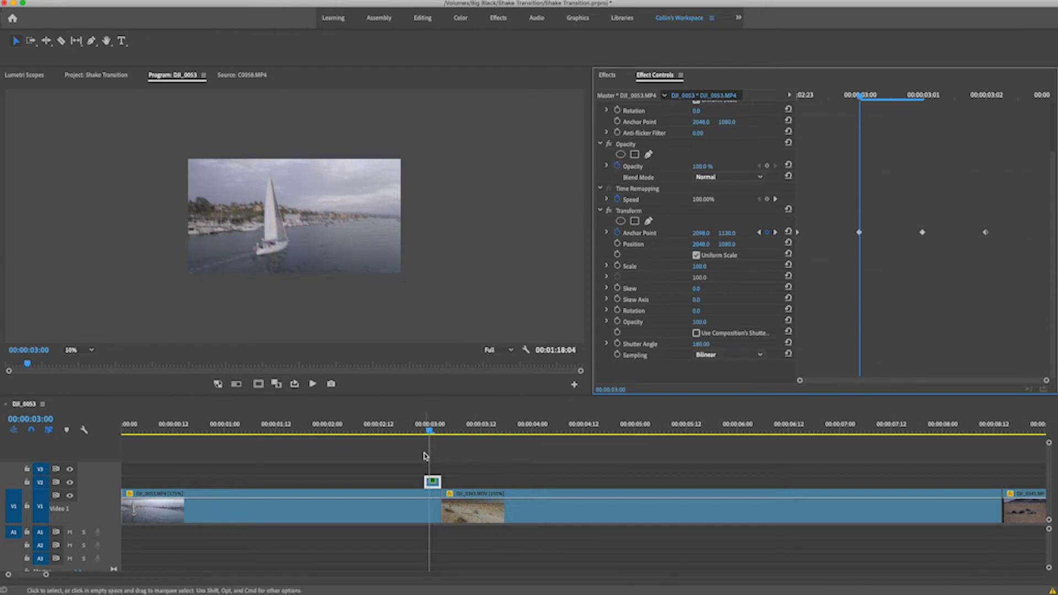
# Step: Play back the cut from the sailboat clip to the desert clip repeatedly to check the motion blur on the shake
pyautogui.click(388, 428)
pyautogui.press('space')
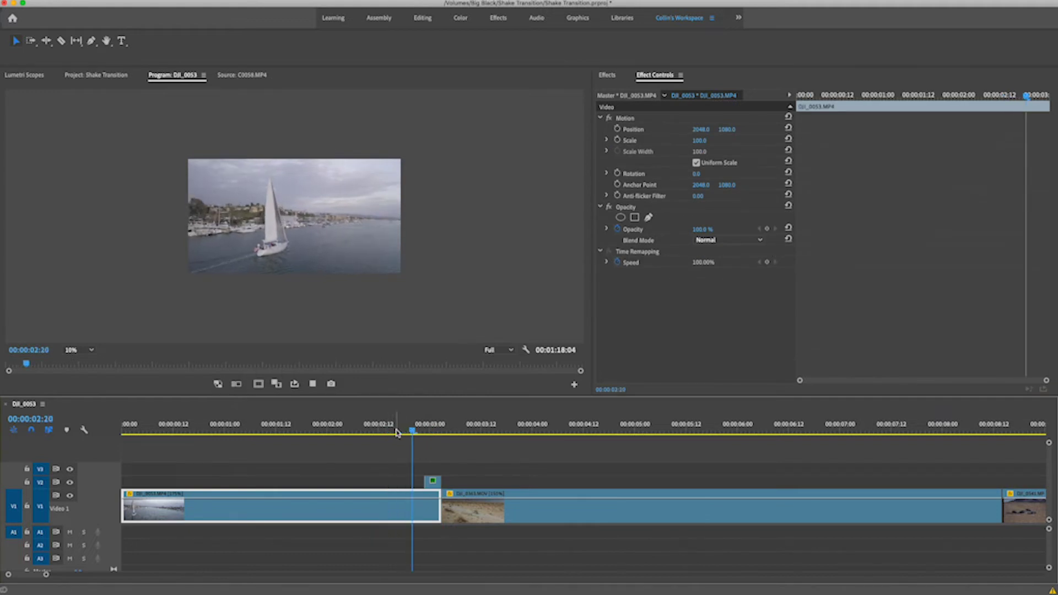
pyautogui.click(395, 433)
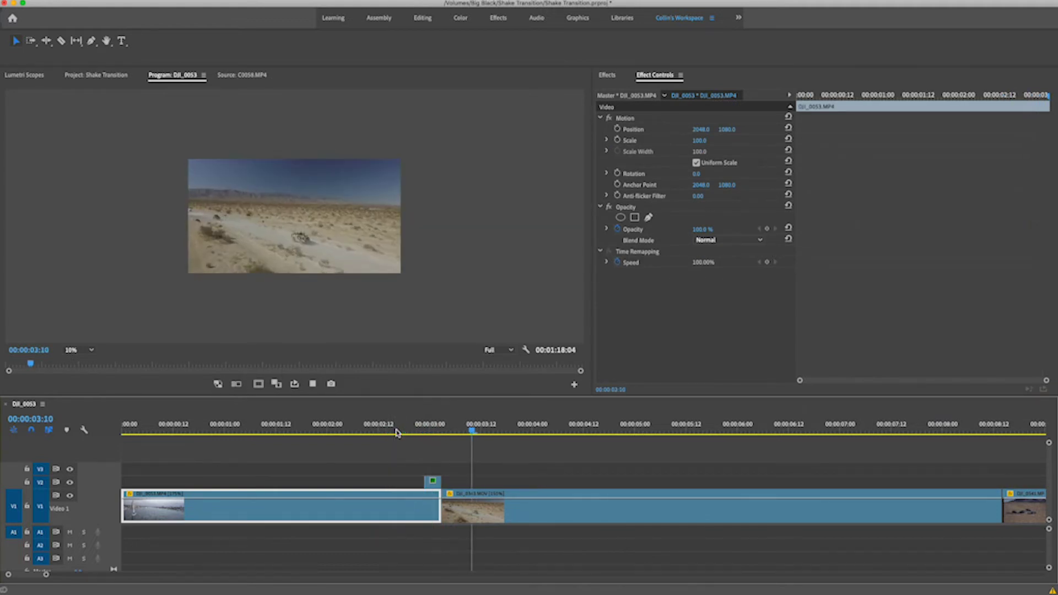
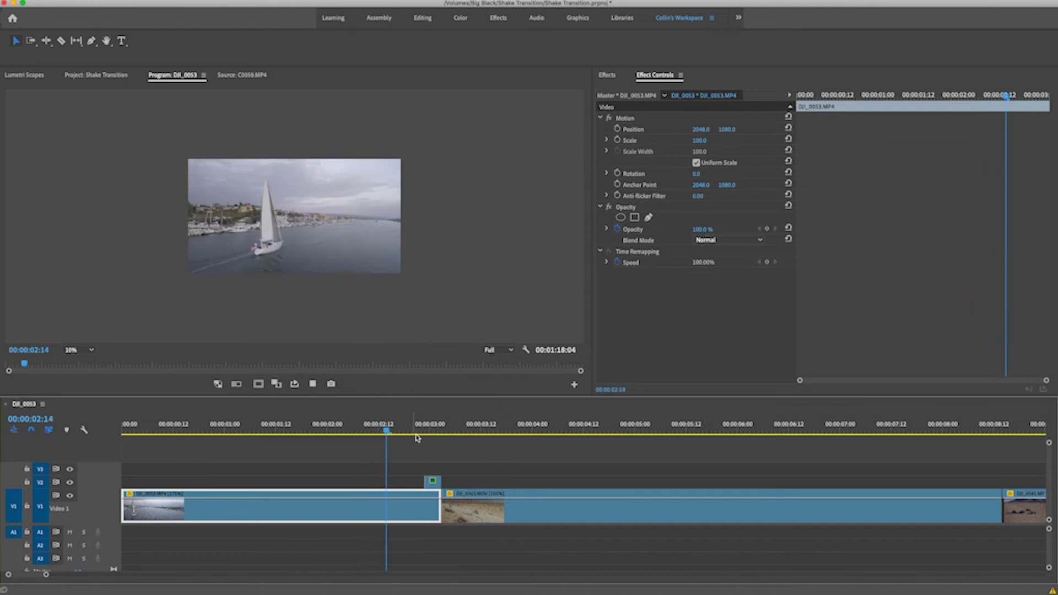
pyautogui.press('space')
pyautogui.click(408, 431)
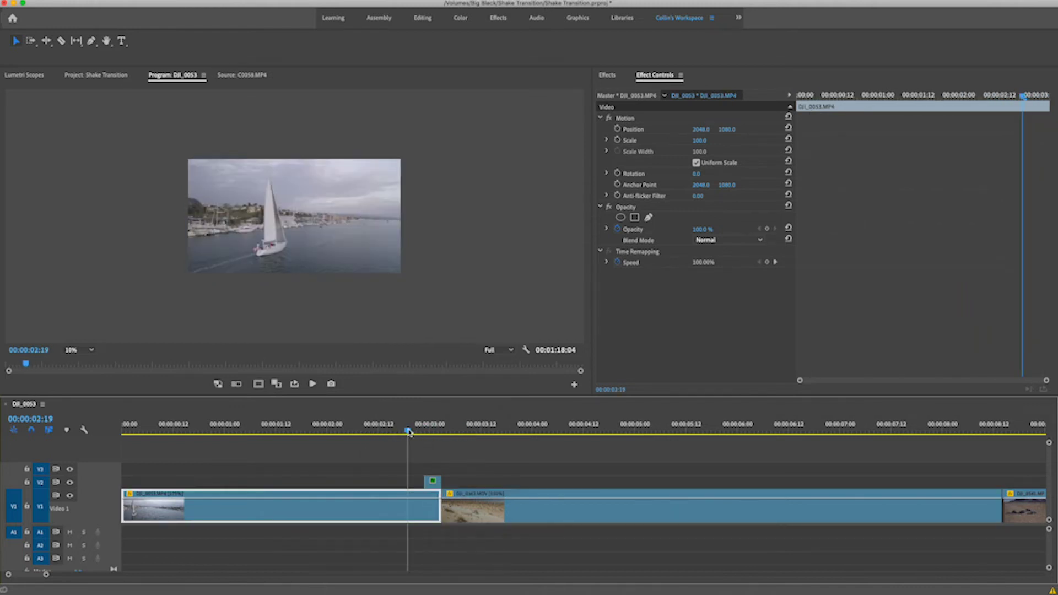
pyautogui.click(433, 481)
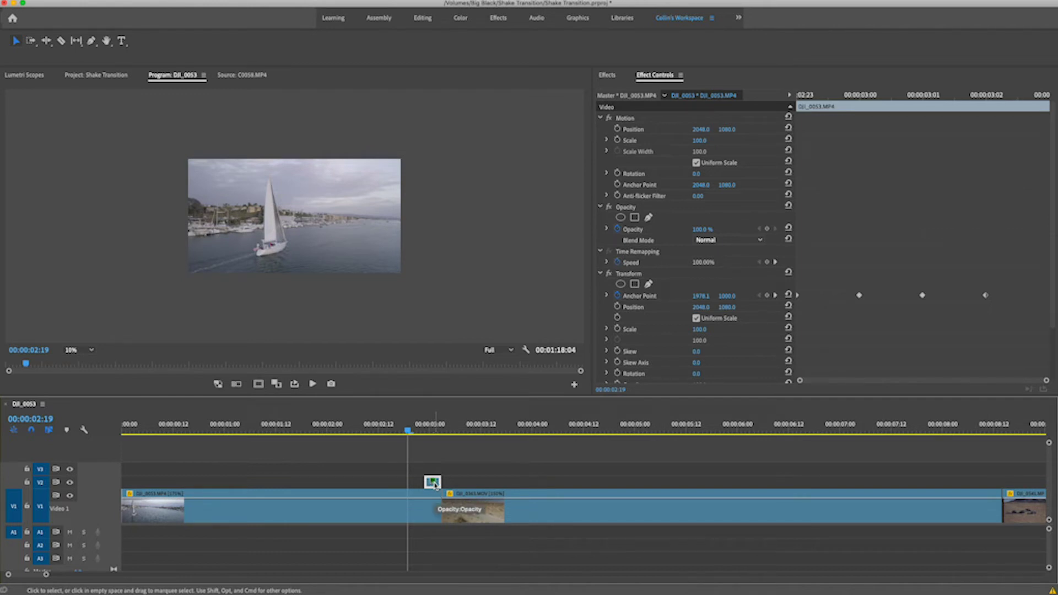
pyautogui.click(366, 425)
pyautogui.press('space')
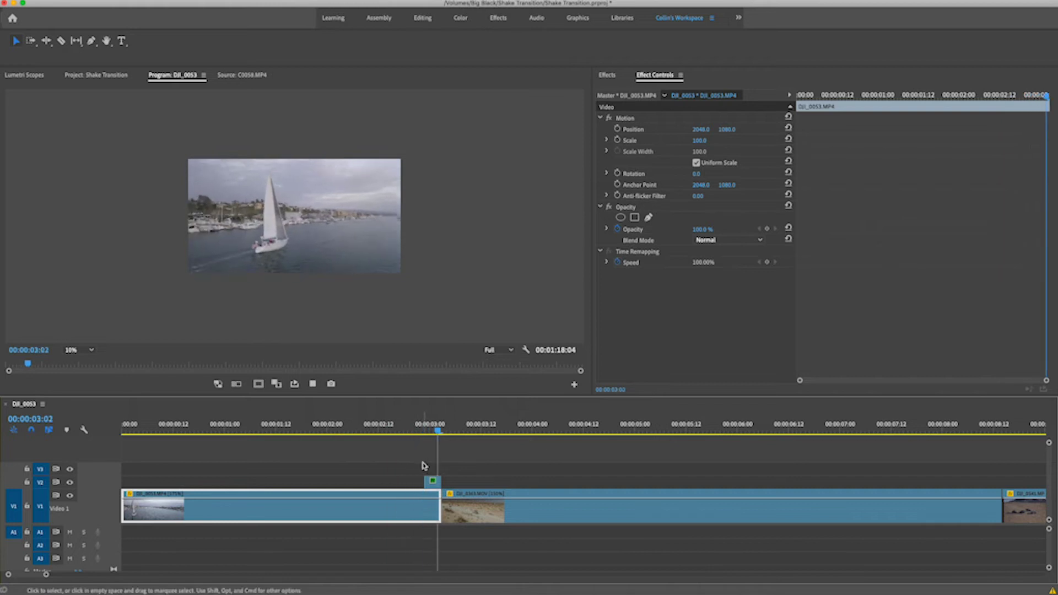
pyautogui.press('space')
pyautogui.press('space')
# Step: Nest the desert clip and place a copy, trimmed to its first four frames, directly above its start on track V2
pyautogui.click(480, 505)
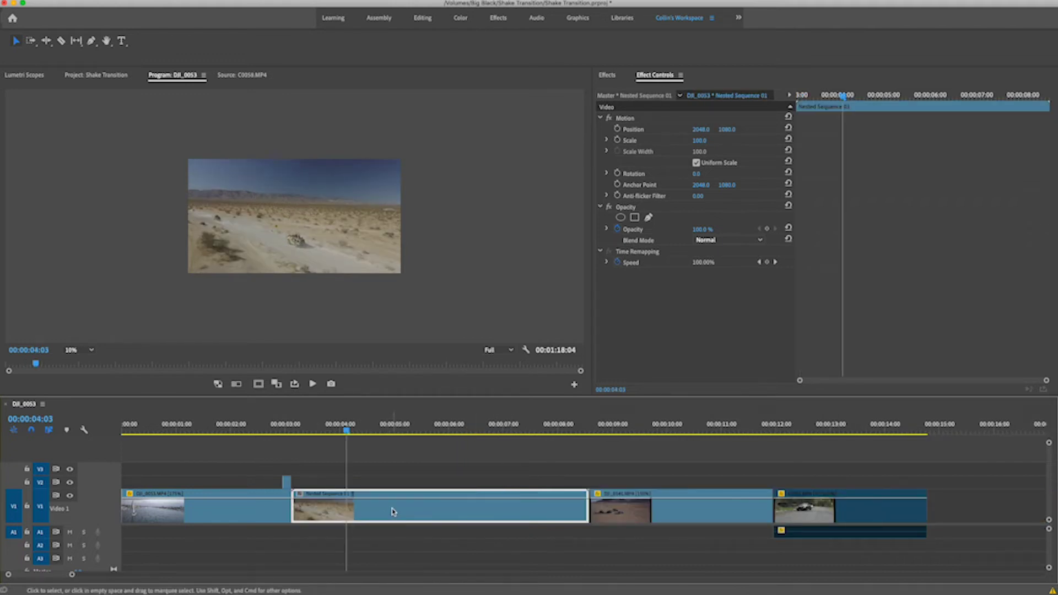
pyautogui.moveTo(396, 514); pyautogui.dragTo(400, 483)
pyautogui.moveTo(587, 480); pyautogui.dragTo(297, 481)
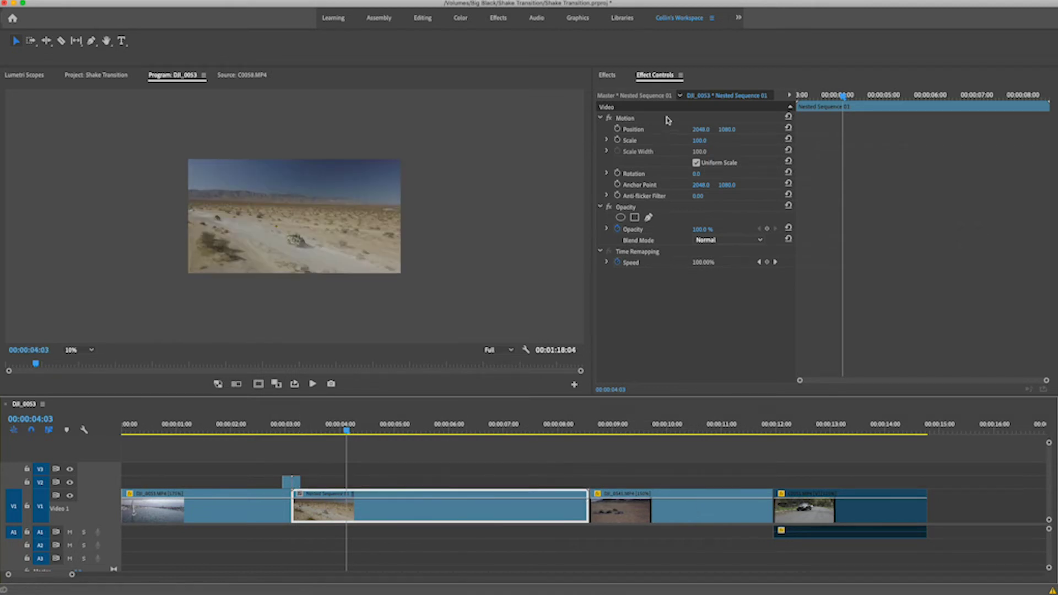
# Step: Apply the Transform effect to the short desert copy and start keyframing its anchor point at 00:00:03:03
pyautogui.click(607, 76)
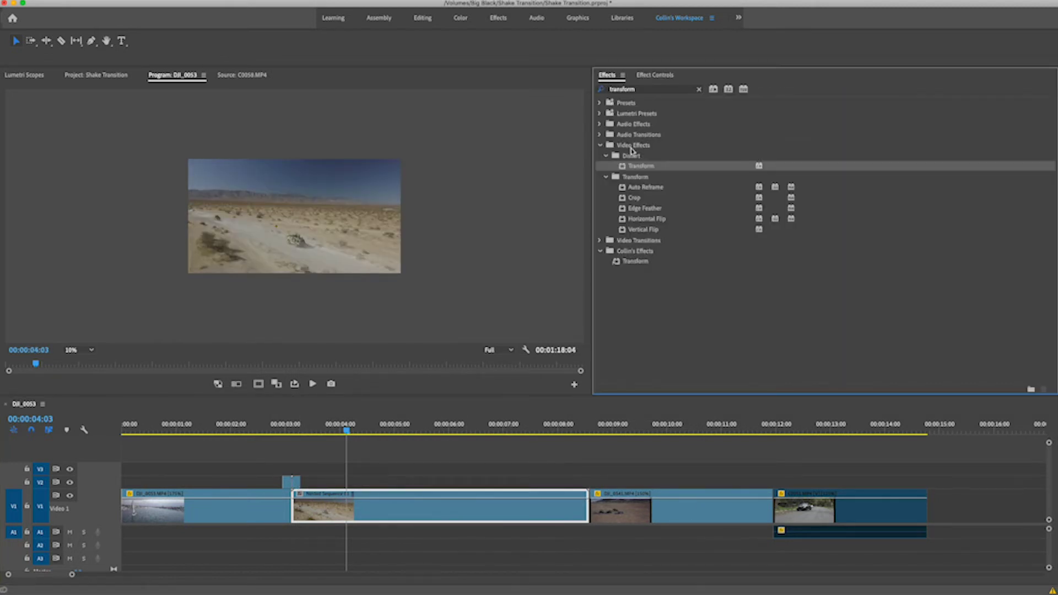
pyautogui.moveTo(637, 170); pyautogui.dragTo(297, 482)
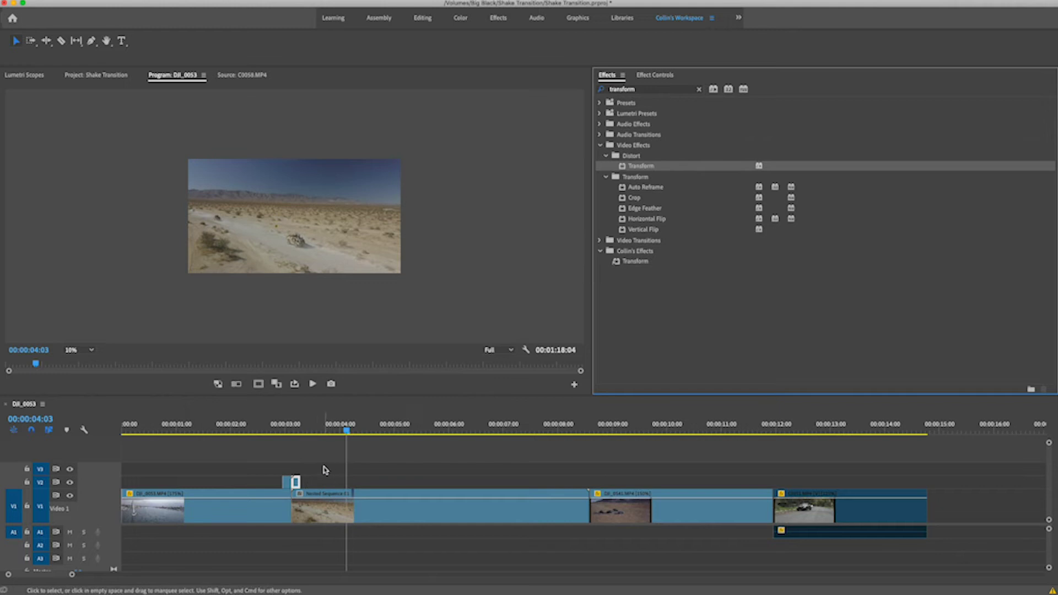
pyautogui.press('Up')
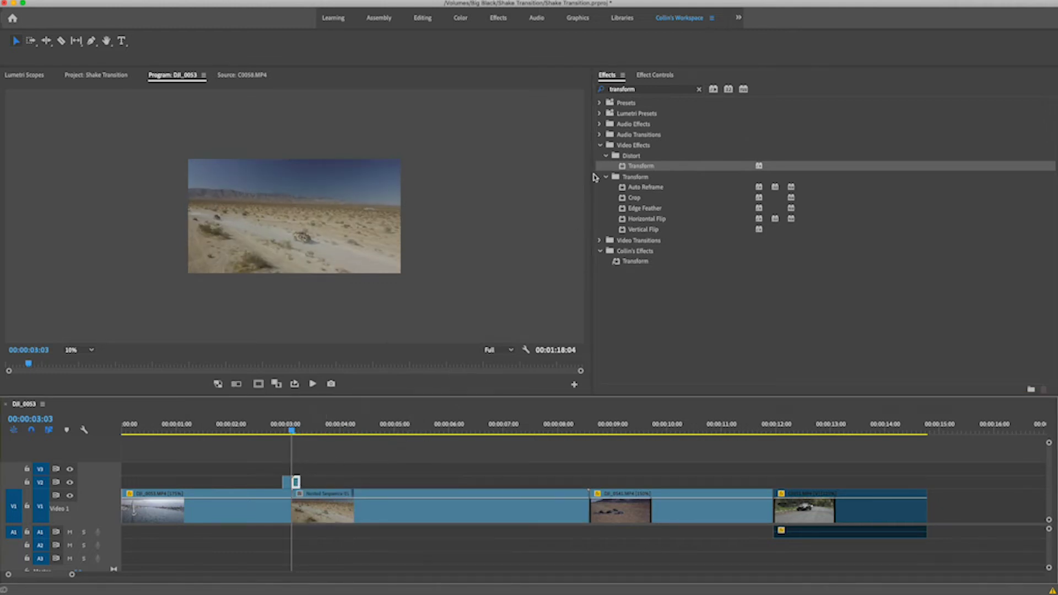
pyautogui.click(656, 75)
pyautogui.scroll(-3, 673, 289)
pyautogui.click(634, 211)
pyautogui.click(633, 234)
pyautogui.click(617, 233)
pyautogui.click(621, 215)
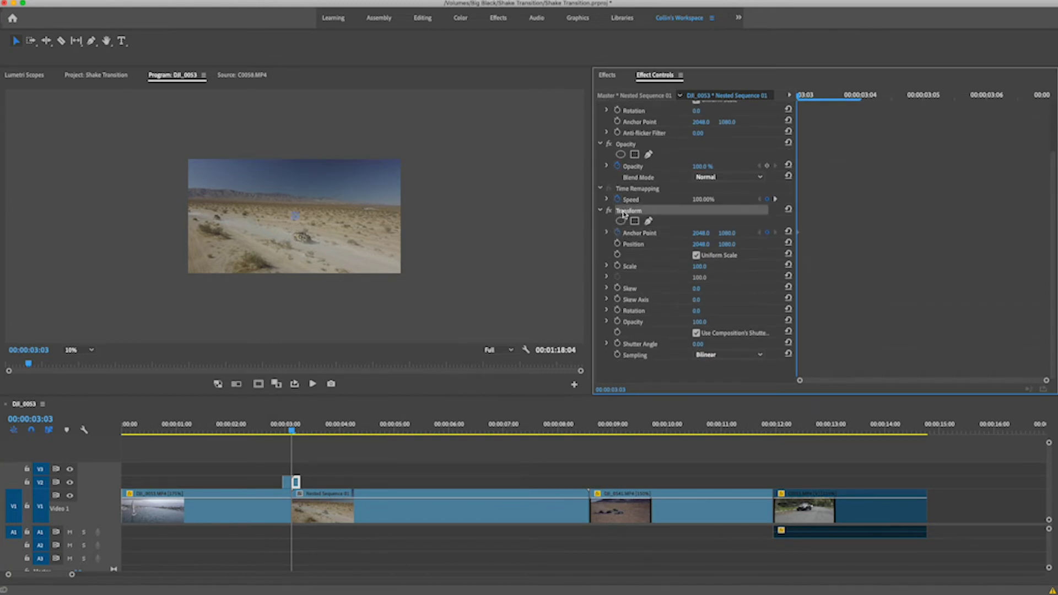
# Step: Shift the desert copy's Transform anchor point to about 1968, 960 at 00:00:03:03 and hide track V1's output
pyautogui.moveTo(295, 216)
pyautogui.mouseDown()
pyautogui.moveTo(303, 221)
pyautogui.moveTo(291, 213)
pyautogui.mouseUp()
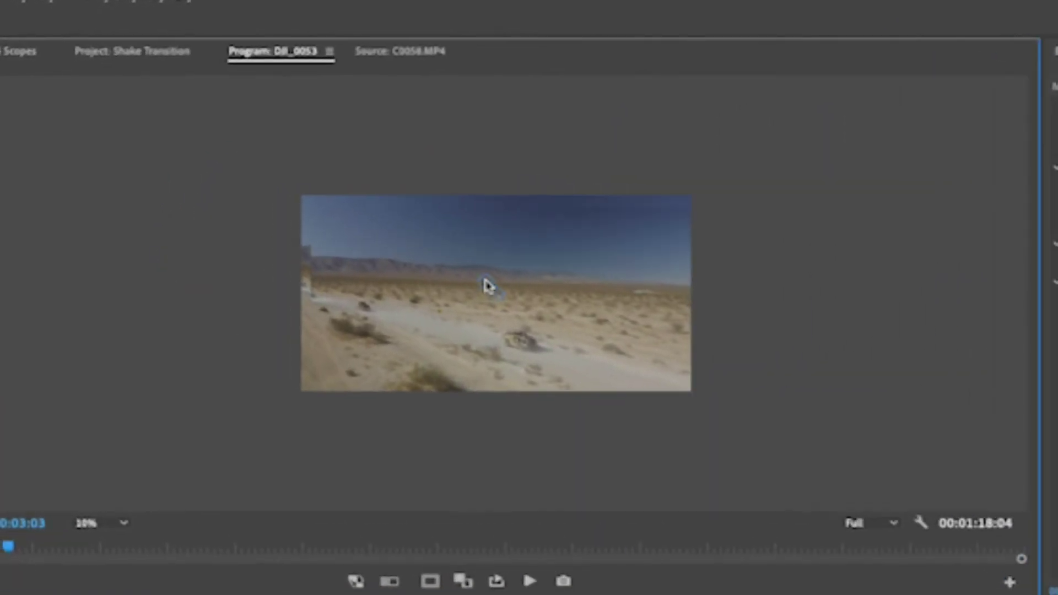
pyautogui.moveTo(484, 280); pyautogui.dragTo(476, 277)
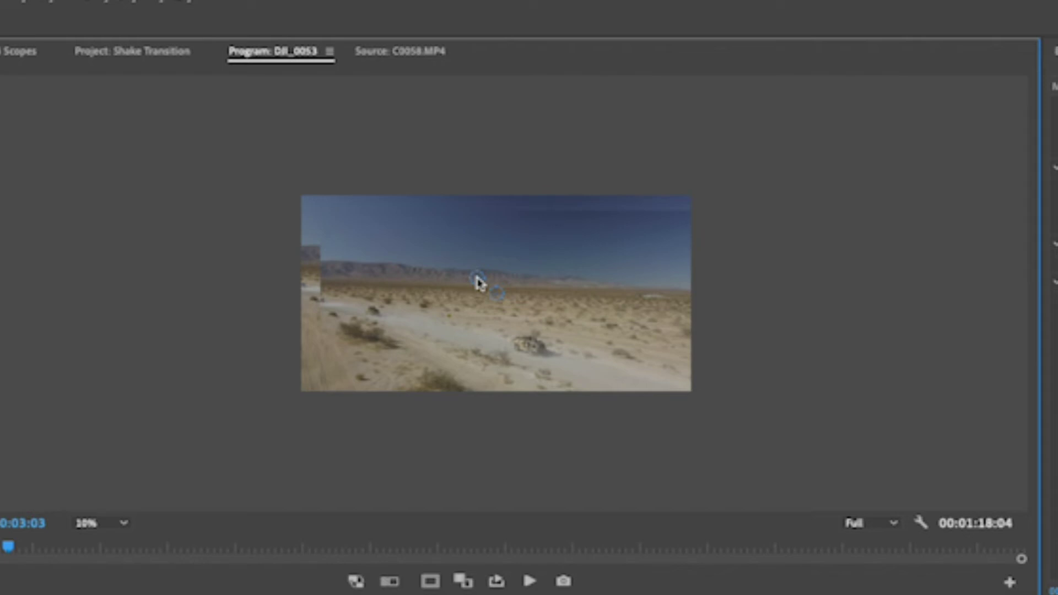
pyautogui.moveTo(476, 279); pyautogui.dragTo(489, 286)
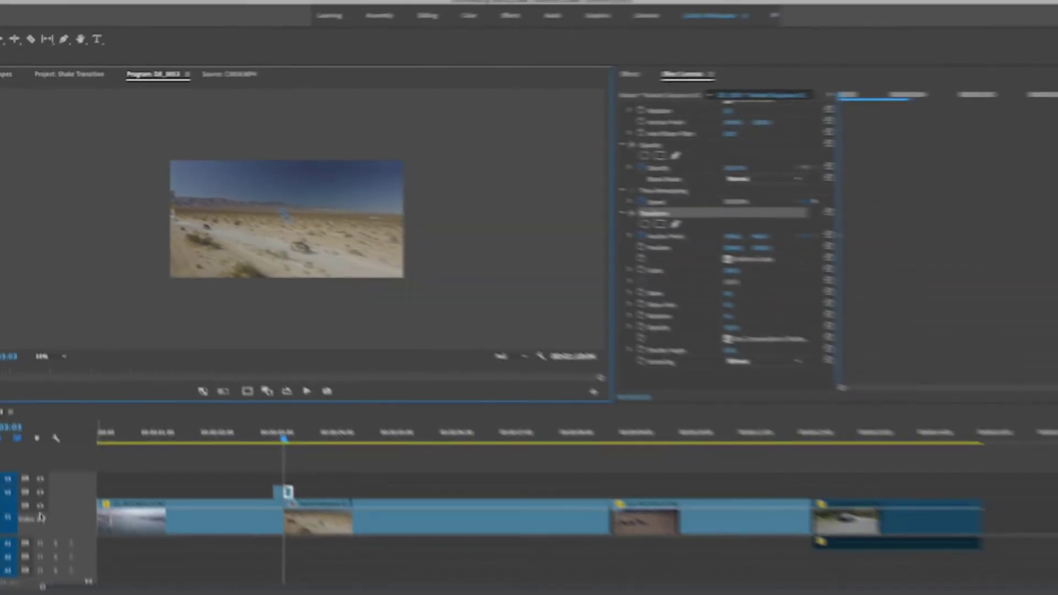
pyautogui.click(69, 497)
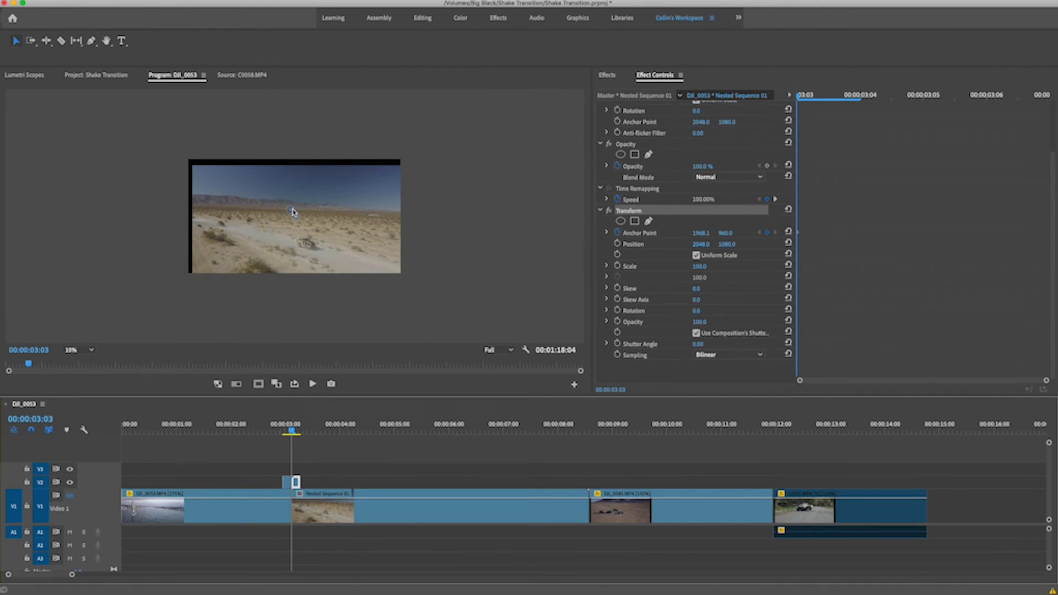
# Step: Keyframe the desert copy's anchor point in alternating diagonal directions on frames 00:00:03:04 to 00:00:03:06, ending at about 2148, 1210
pyautogui.press('Right')
pyautogui.moveTo(292, 211); pyautogui.dragTo(299, 224)
pyautogui.press('Right')
pyautogui.moveTo(299, 224); pyautogui.dragTo(288, 212)
pyautogui.press('Right')
pyautogui.moveTo(288, 213); pyautogui.dragTo(300, 226)
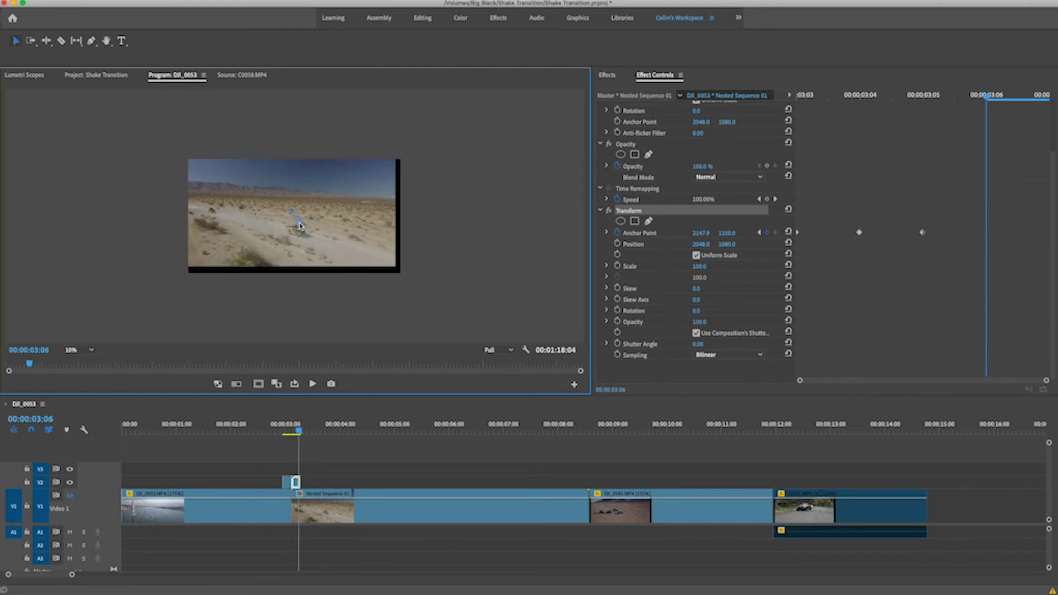
pyautogui.moveTo(300, 225); pyautogui.dragTo(300, 226)
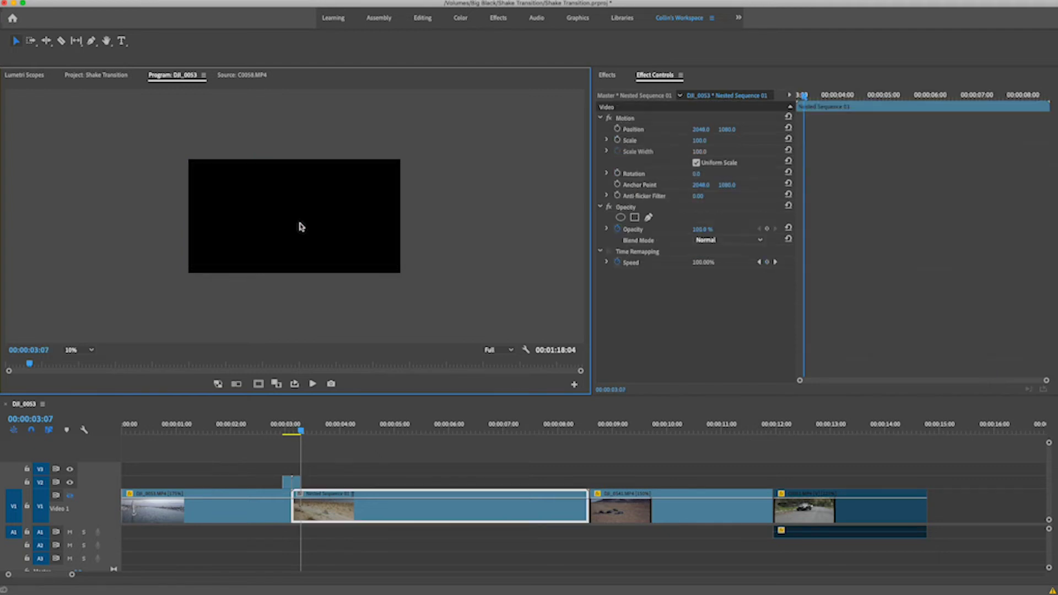
# Step: Turn off Use Composition's Shutter Angle in the desert copy's Transform effect and set its Shutter Angle to 180
pyautogui.click(331, 553)
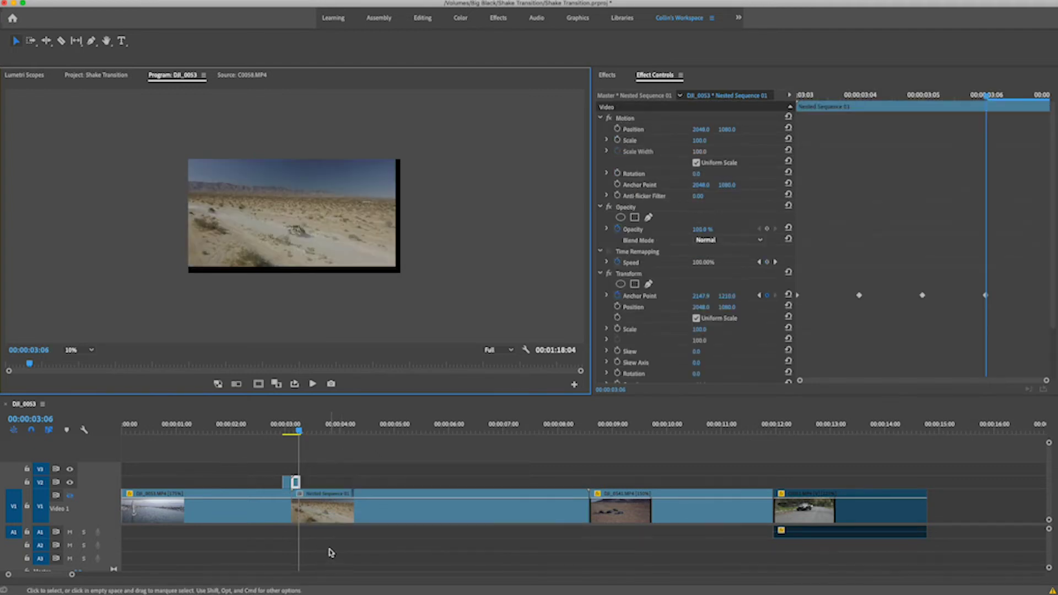
pyautogui.press('Up')
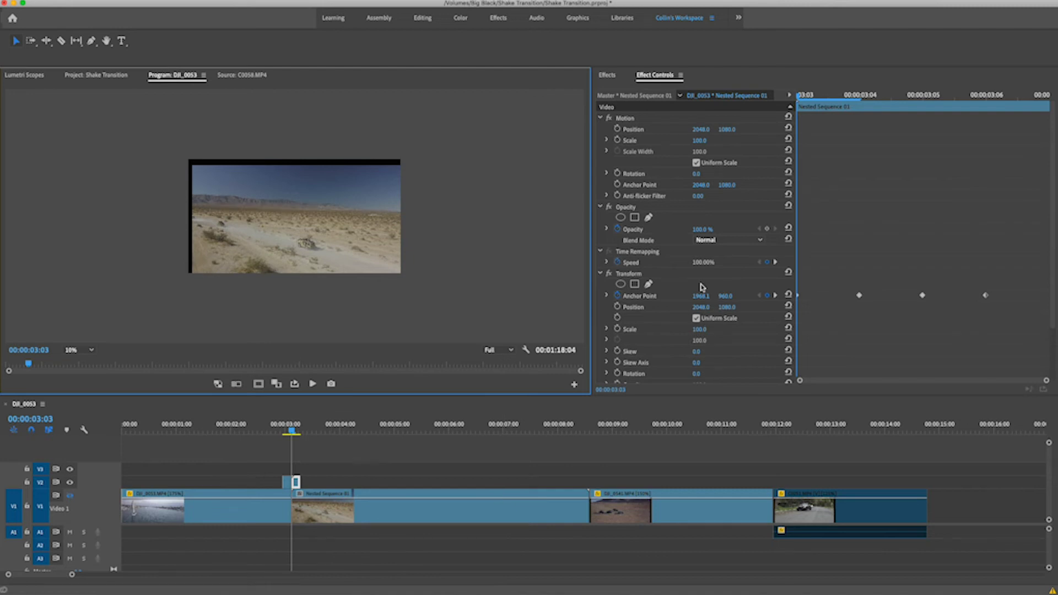
pyautogui.scroll(-2, 696, 309)
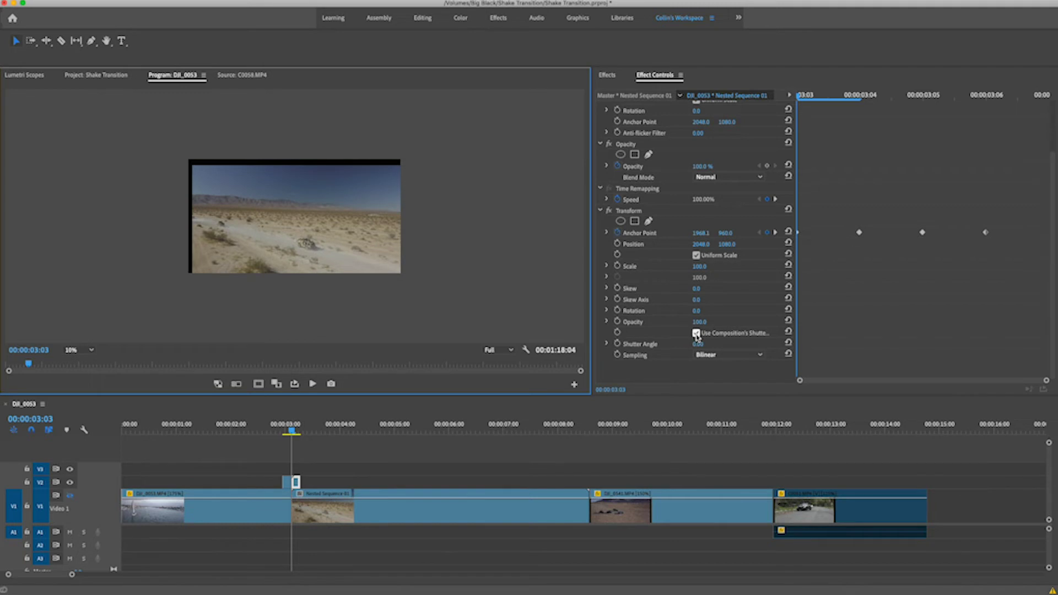
pyautogui.click(697, 334)
pyautogui.click(696, 333)
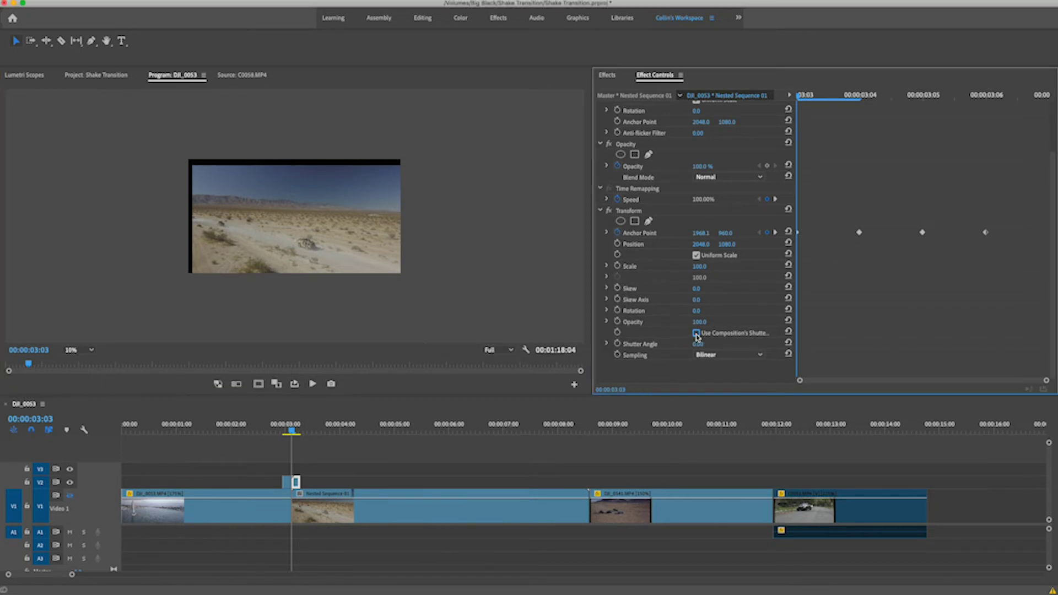
pyautogui.click(699, 344)
pyautogui.write('180')
pyautogui.press('Return')
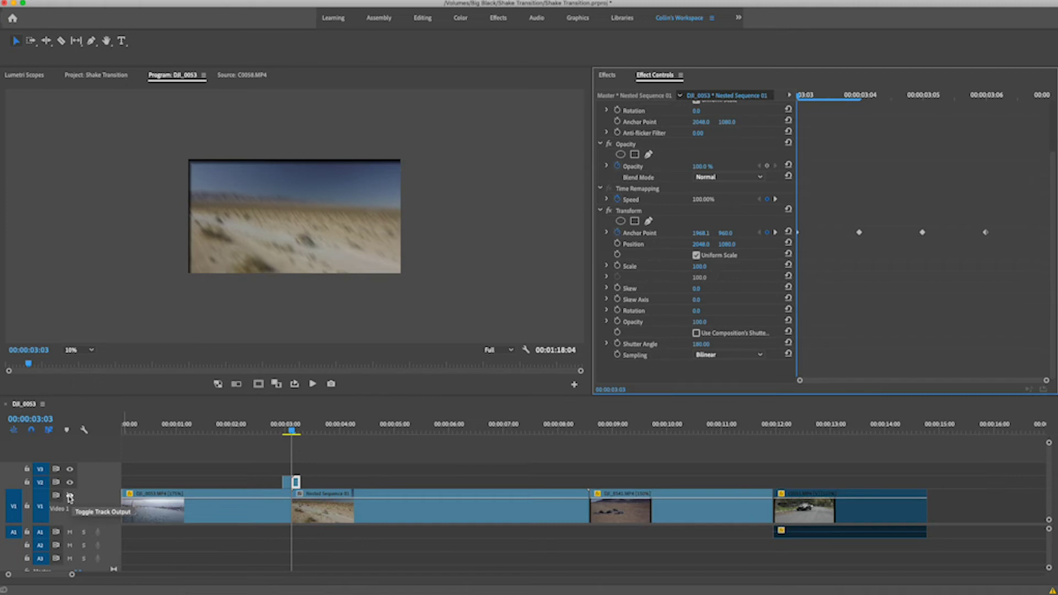
# Step: Turn track V1's output back on and play back the complete sailboat-to-desert shake transition several times
pyautogui.hotkey('shift', 'Left')
pyautogui.hotkey('shift', 'Left')
pyautogui.hotkey('shift', 'Left')
pyautogui.hotkey('shift', 'Left')
pyautogui.hotkey('shift', 'Left')
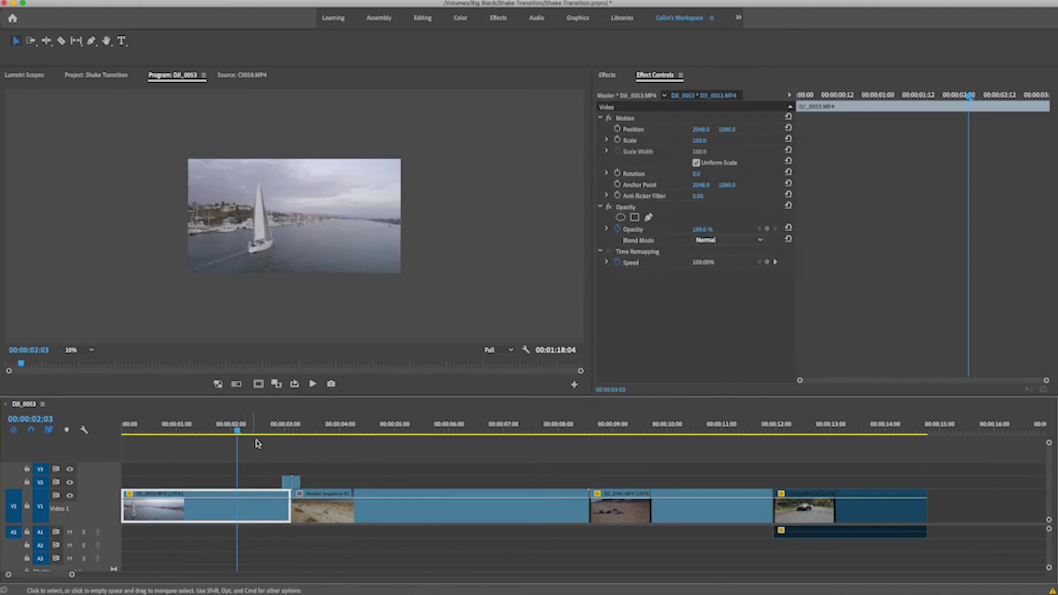
pyautogui.press('space')
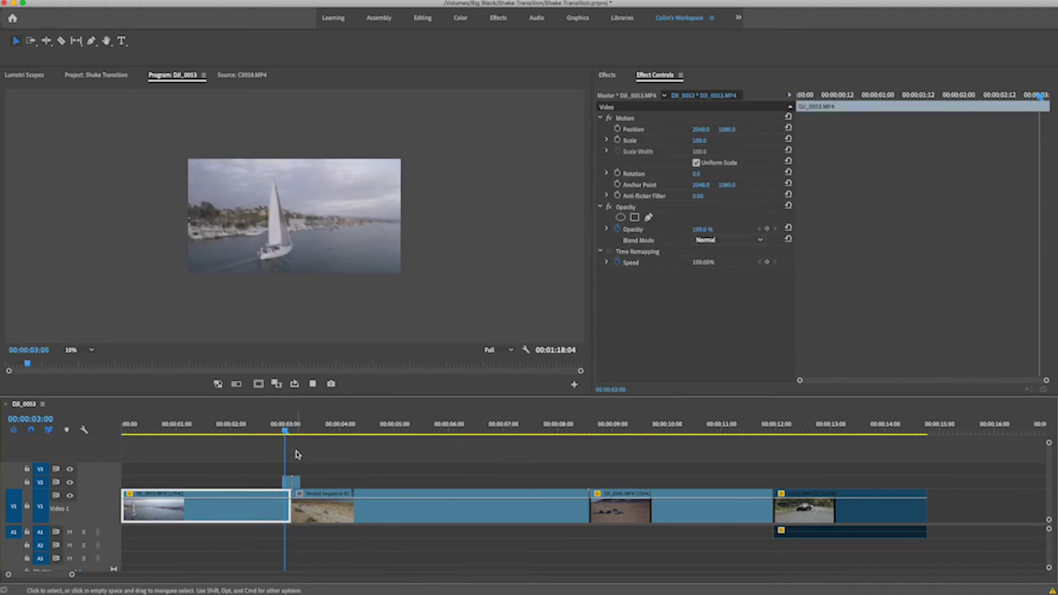
pyautogui.click(260, 429)
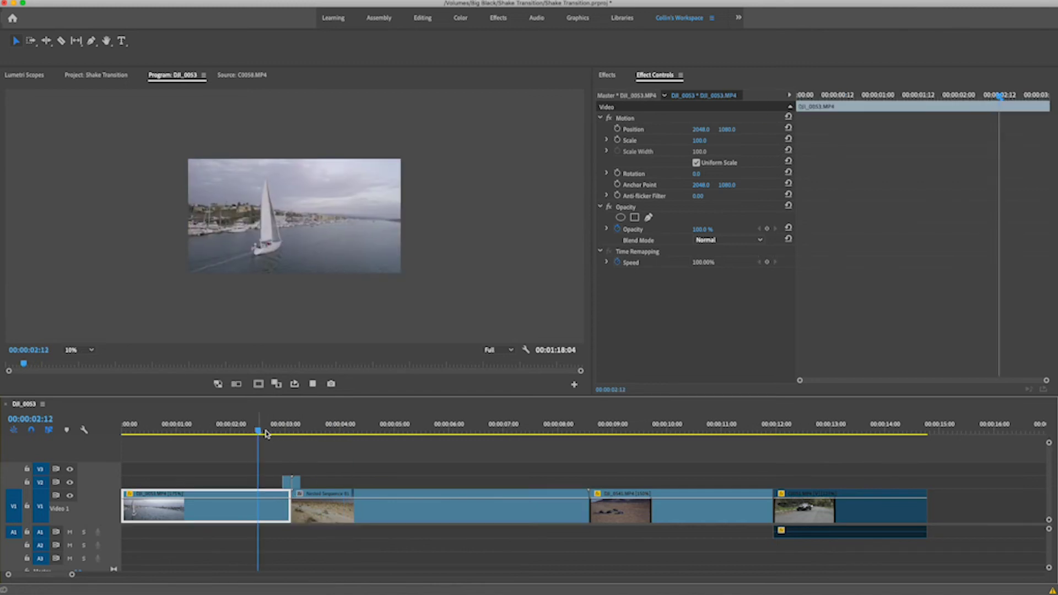
pyautogui.click(267, 429)
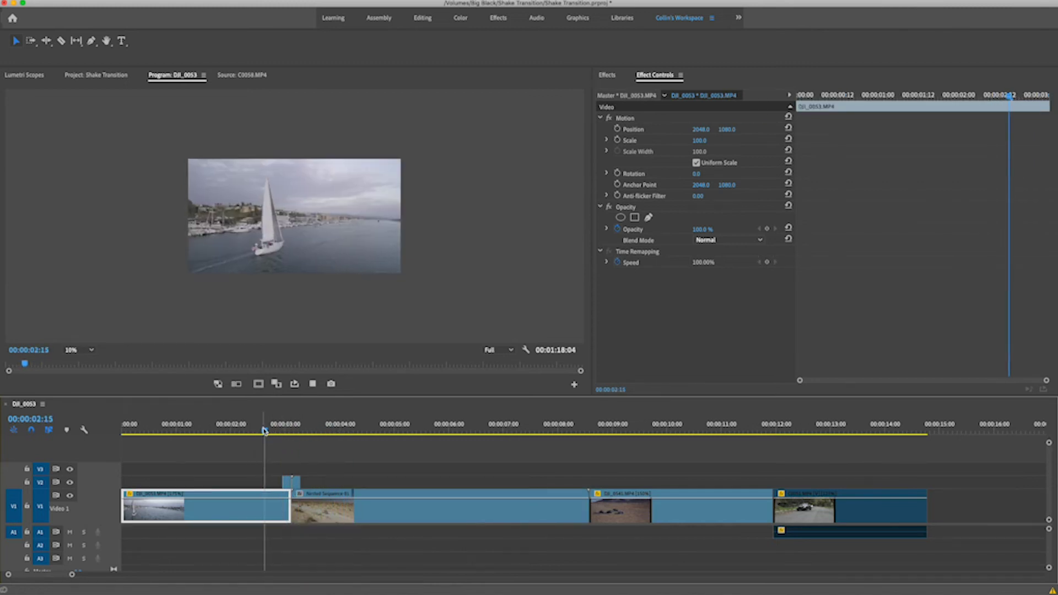
pyautogui.click(266, 430)
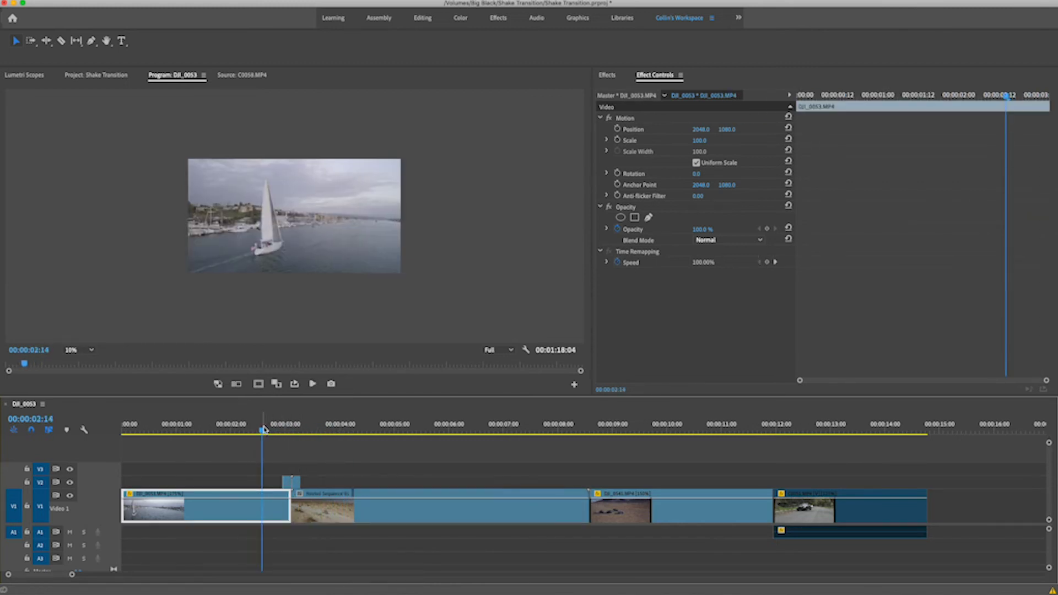
pyautogui.click(265, 429)
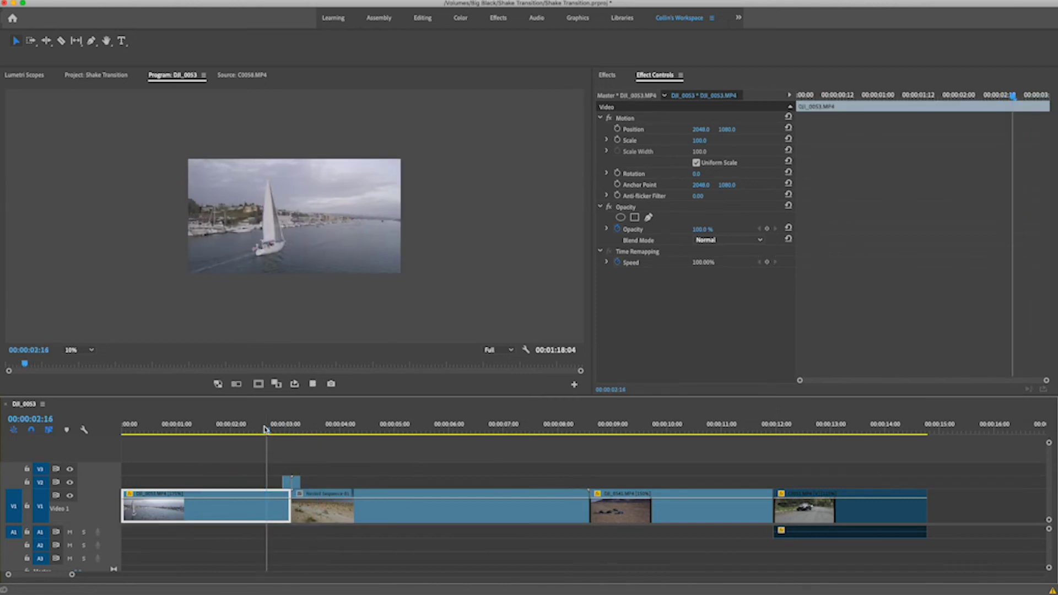
pyautogui.click(265, 430)
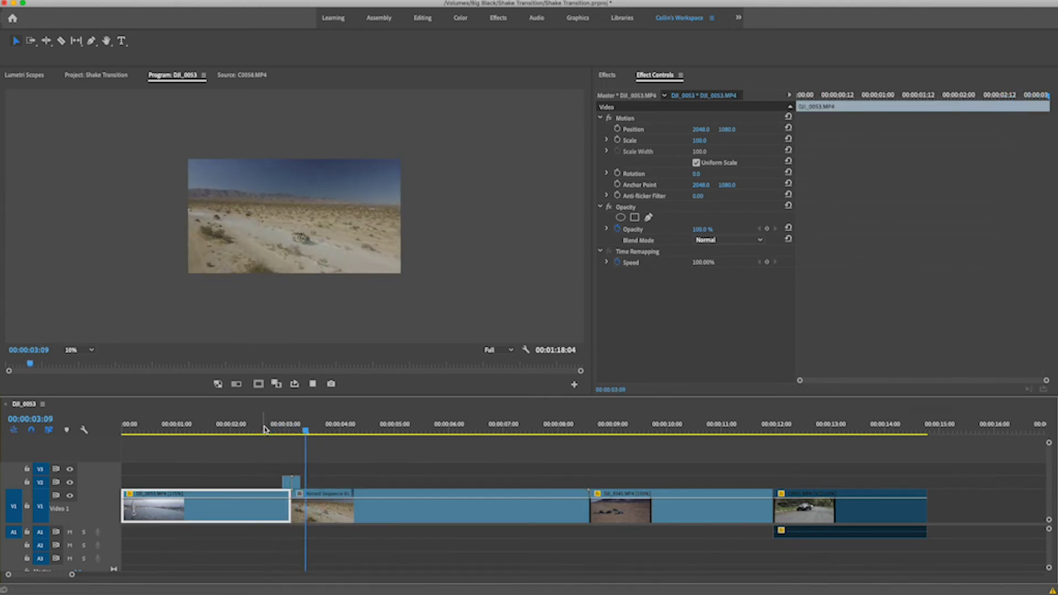
pyautogui.press('space')
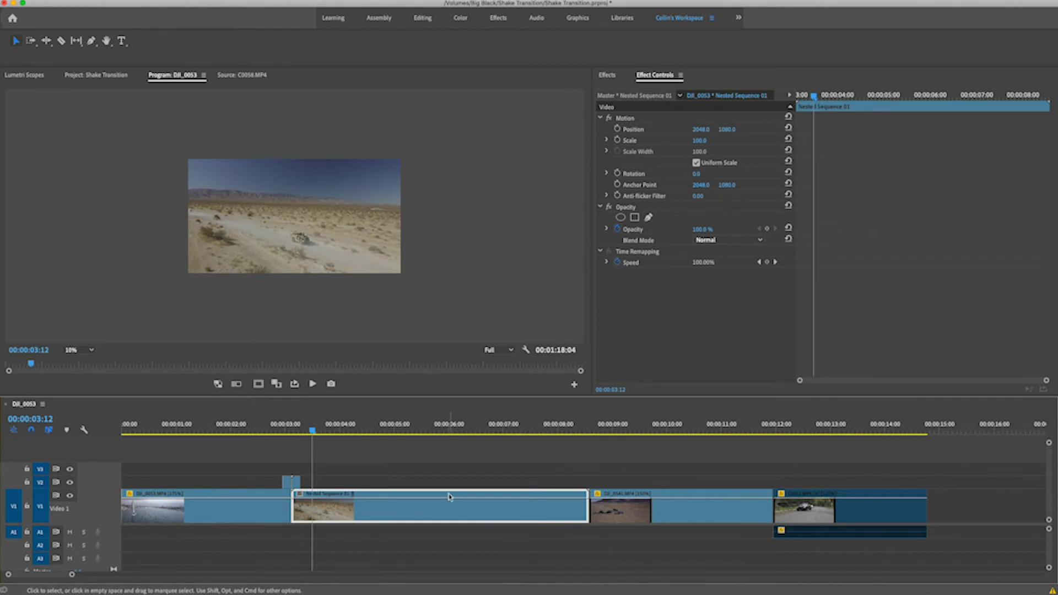
# Step: Duplicate the Nested Sequence 01 clip, trim the copy to its last four frames and place it on V2 before the cut to DJI_0541
pyautogui.scroll(2, 304, 490)
pyautogui.scroll(4, 304, 491)
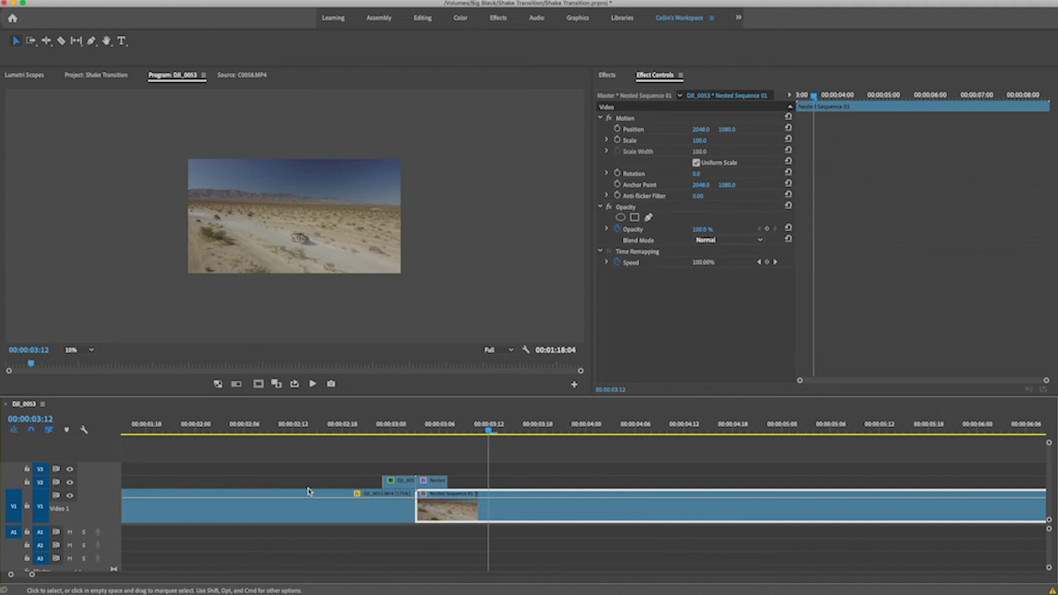
pyautogui.click(447, 462)
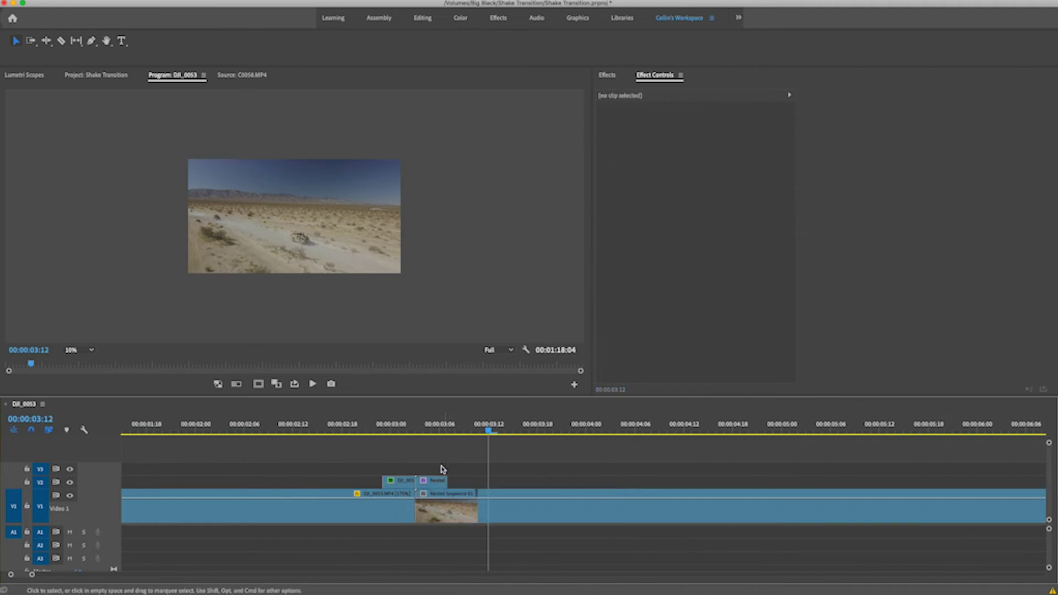
pyautogui.scroll(-6, 565, 479)
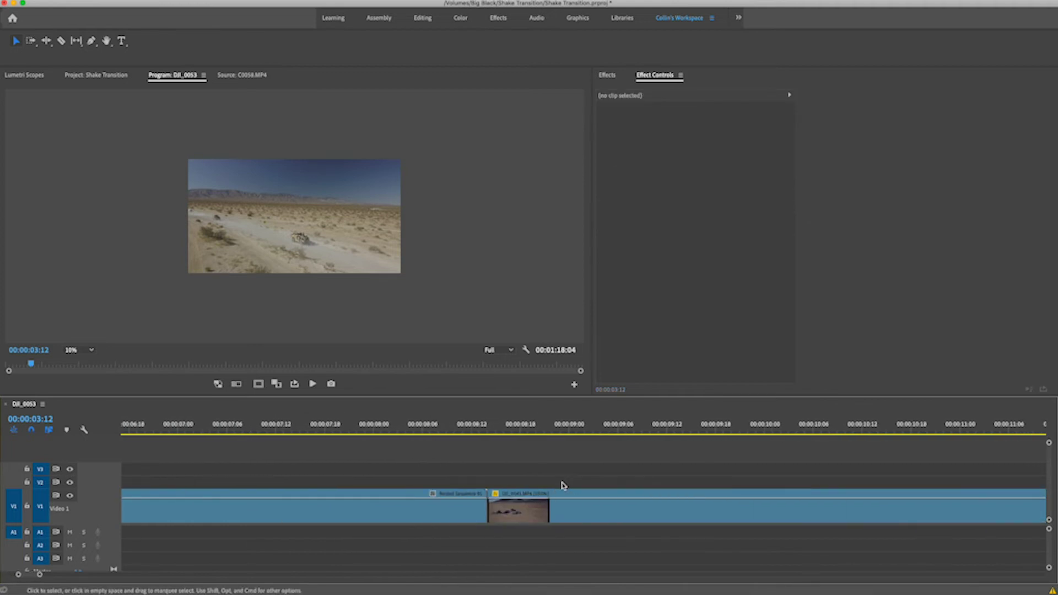
pyautogui.scroll(-3, 507, 498)
pyautogui.moveTo(441, 428)
pyautogui.mouseDown()
pyautogui.moveTo(563, 430)
pyautogui.moveTo(447, 435)
pyautogui.mouseUp()
pyautogui.scroll(-2, 445, 499)
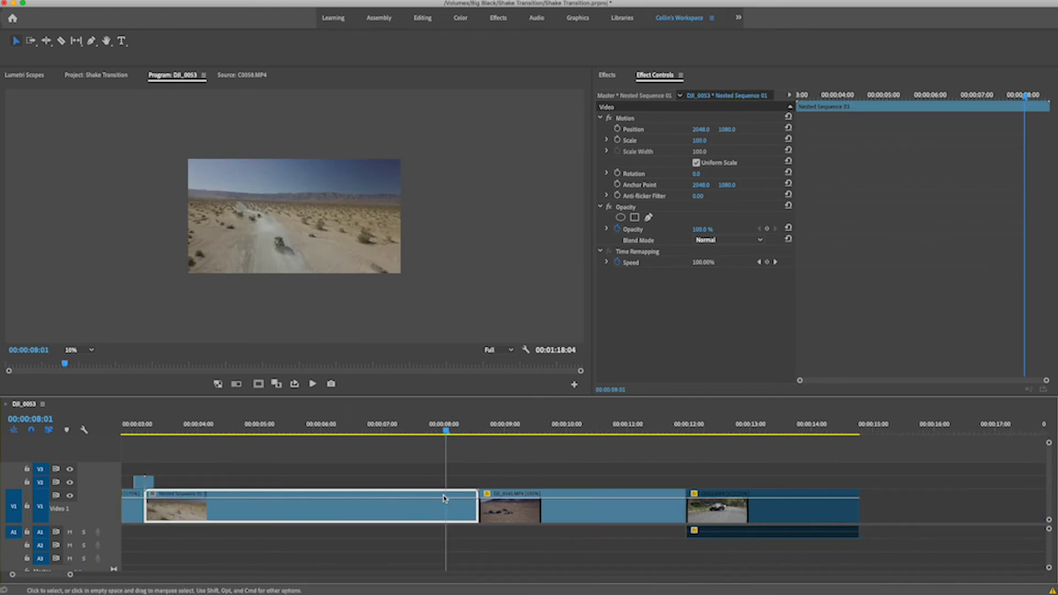
pyautogui.scroll(-1, 445, 499)
pyautogui.moveTo(358, 515); pyautogui.dragTo(358, 472)
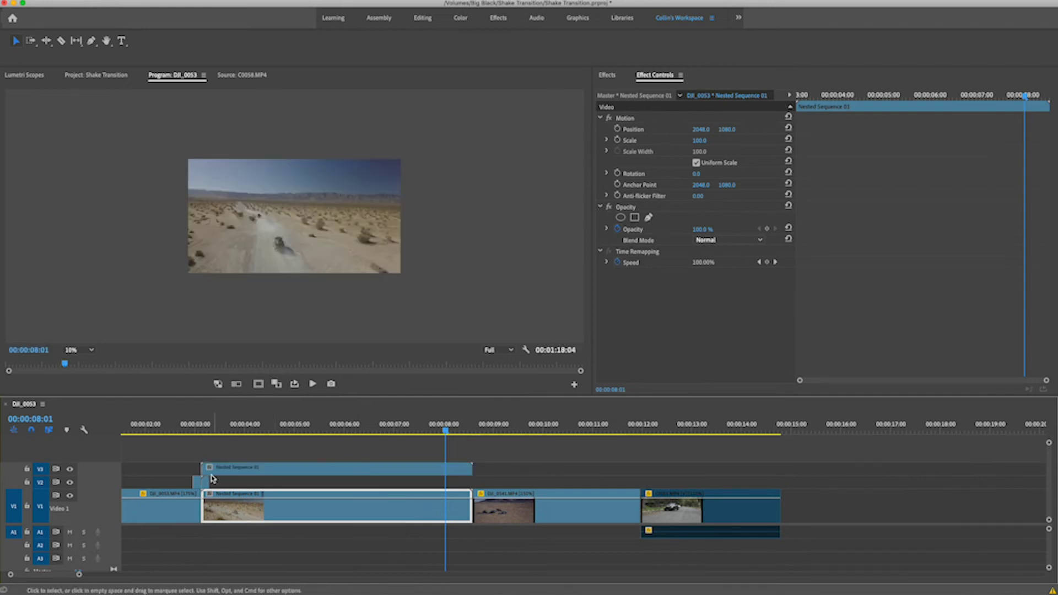
pyautogui.moveTo(204, 469); pyautogui.dragTo(463, 461)
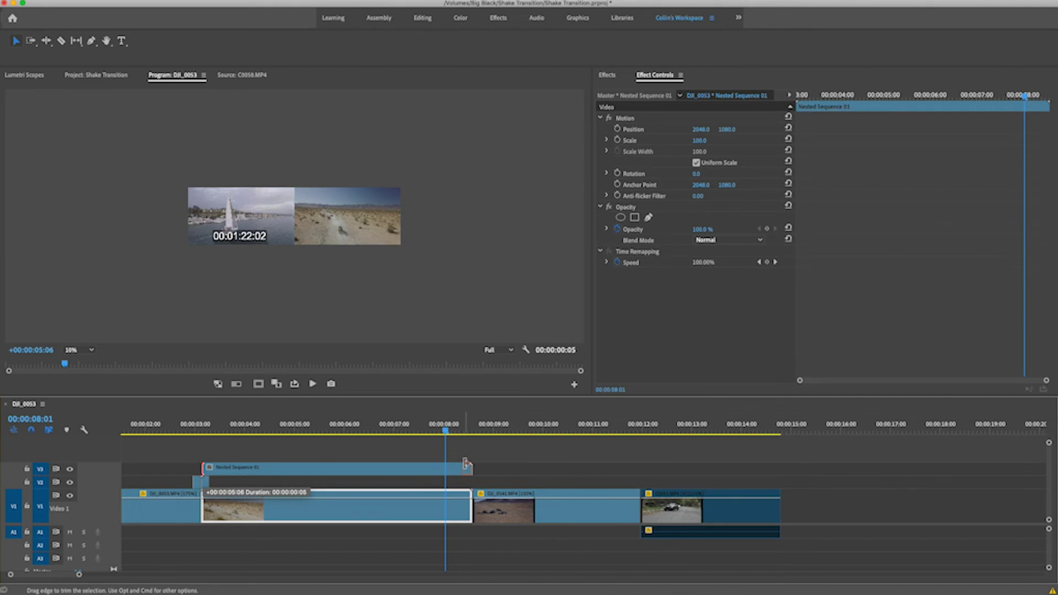
pyautogui.moveTo(467, 465); pyautogui.dragTo(468, 473)
# Step: Apply the Transform effect to the short Nested Sequence 01 copy on V2 and show its effect settings
pyautogui.scroll(3, 473, 471)
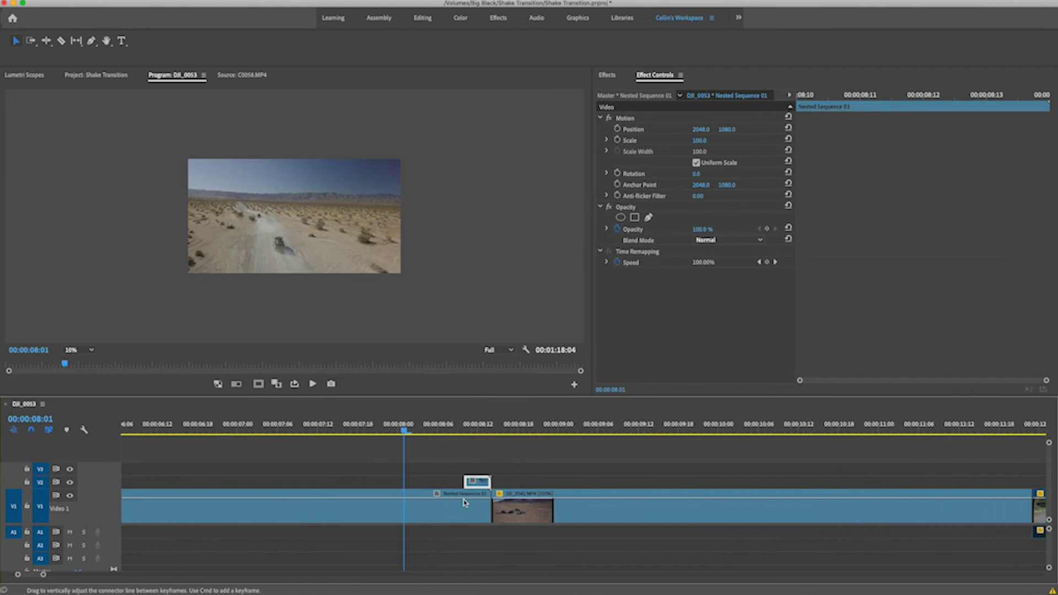
pyautogui.click(472, 427)
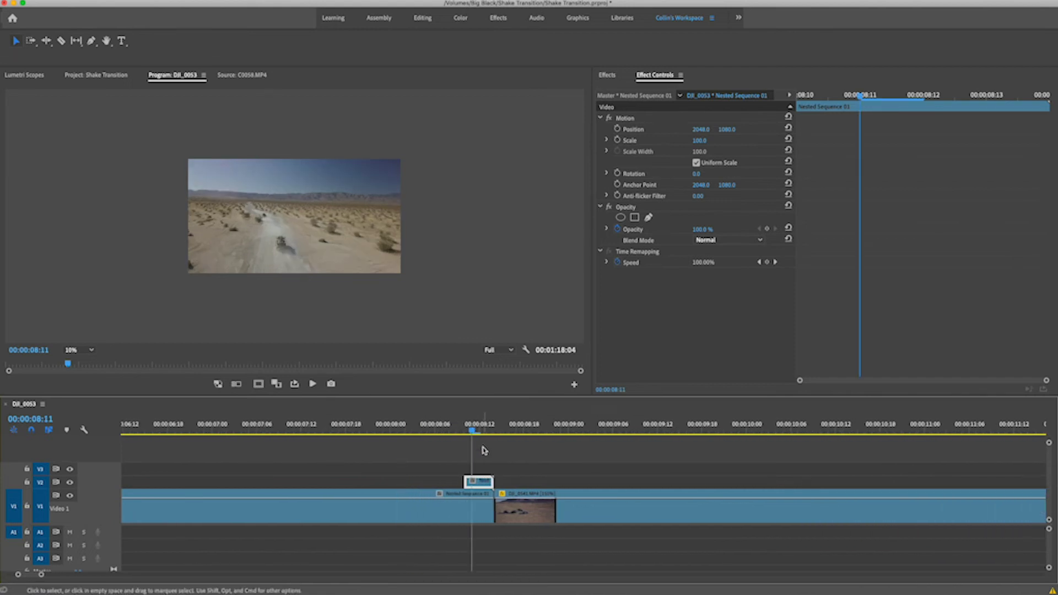
pyautogui.click(607, 75)
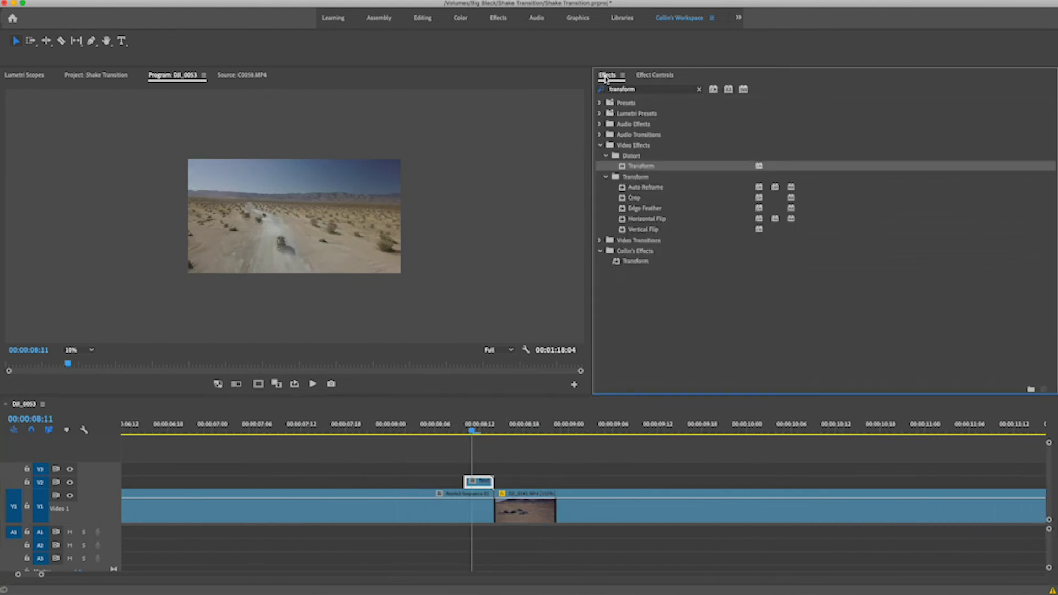
pyautogui.moveTo(638, 168); pyautogui.dragTo(479, 482)
pyautogui.click(657, 78)
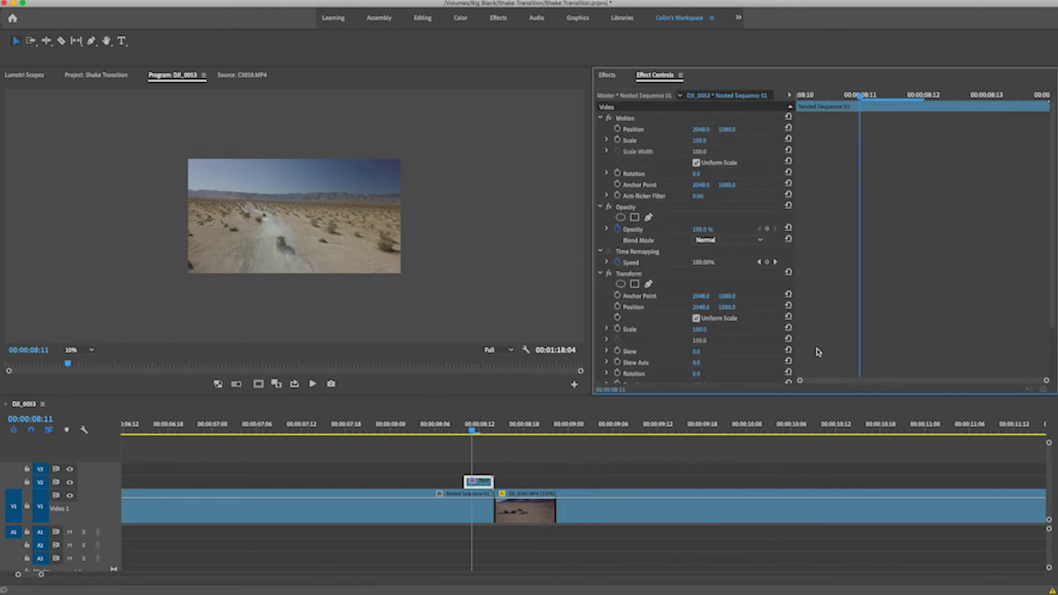
# Step: Keyframe the copy's Transform anchor point at about 1808, 850 and move that keyframe to the copy's first frame, 00:00:08:10
pyautogui.click(632, 274)
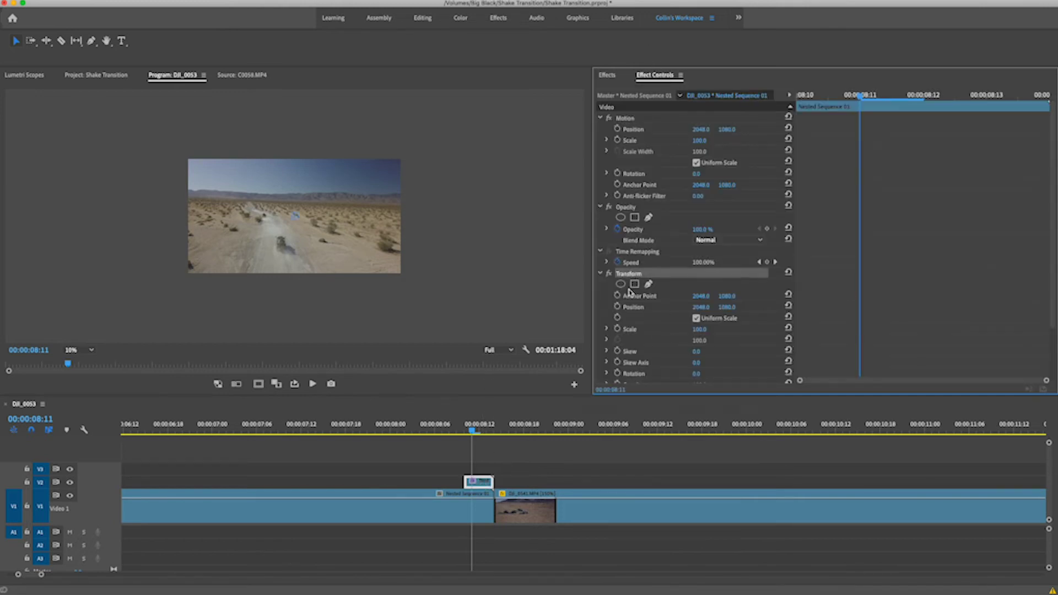
pyautogui.click(632, 297)
pyautogui.click(617, 296)
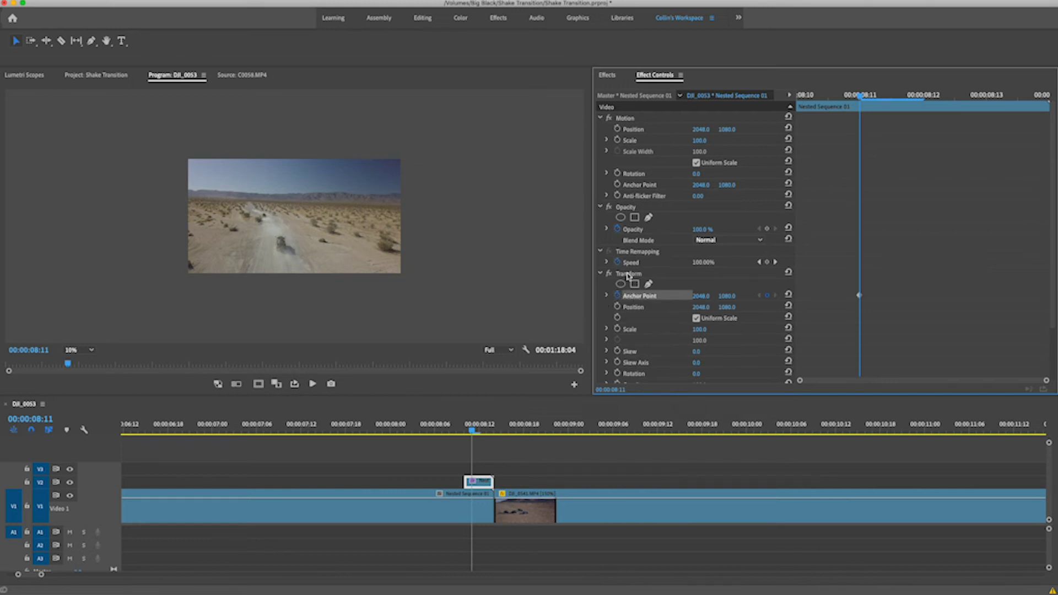
pyautogui.click(629, 274)
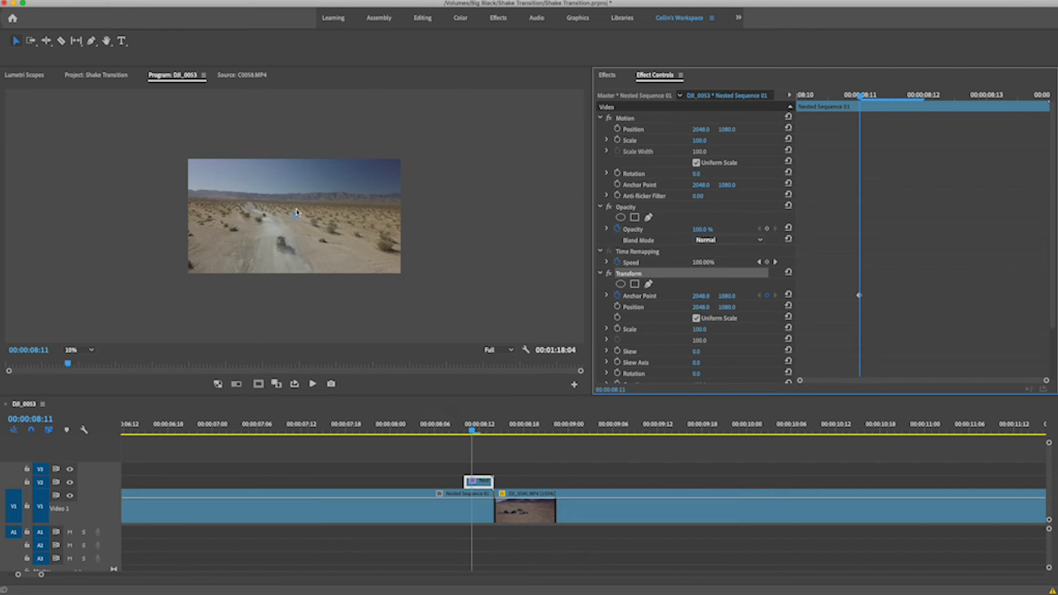
pyautogui.moveTo(296, 217); pyautogui.dragTo(283, 205)
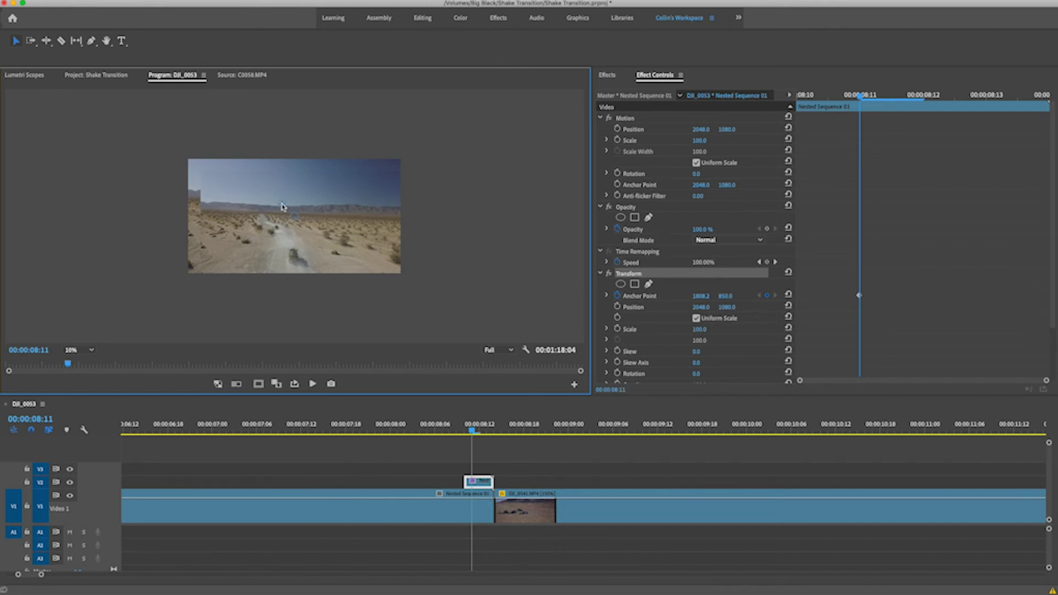
pyautogui.moveTo(861, 298); pyautogui.dragTo(798, 298)
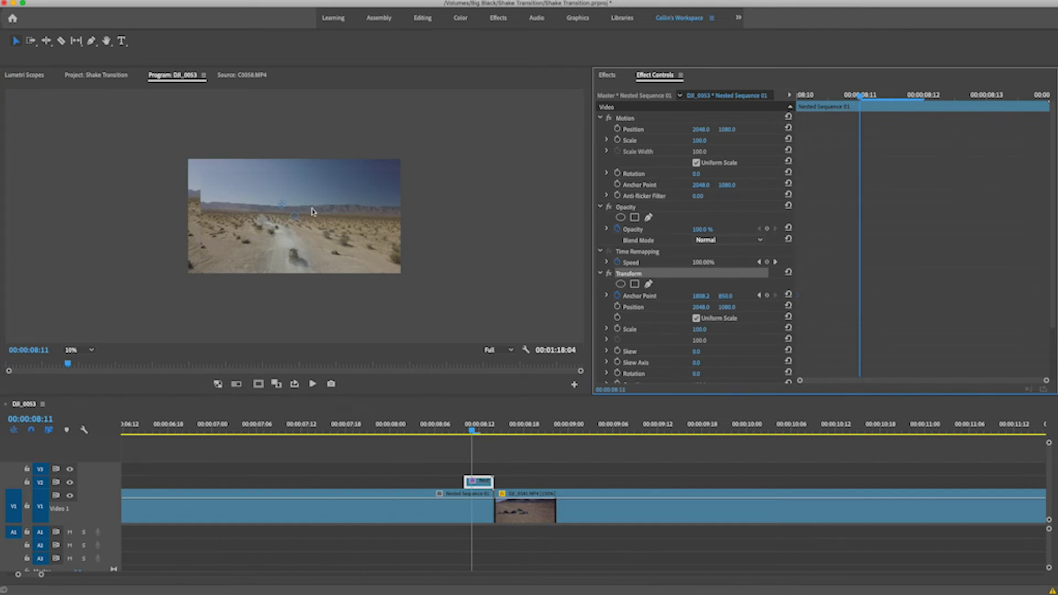
# Step: Keyframe the copy's anchor point in alternating diagonal directions on frames 00:00:08:11 to 00:00:08:13, ending at about 2288, 1300
pyautogui.moveTo(283, 206); pyautogui.dragTo(306, 226)
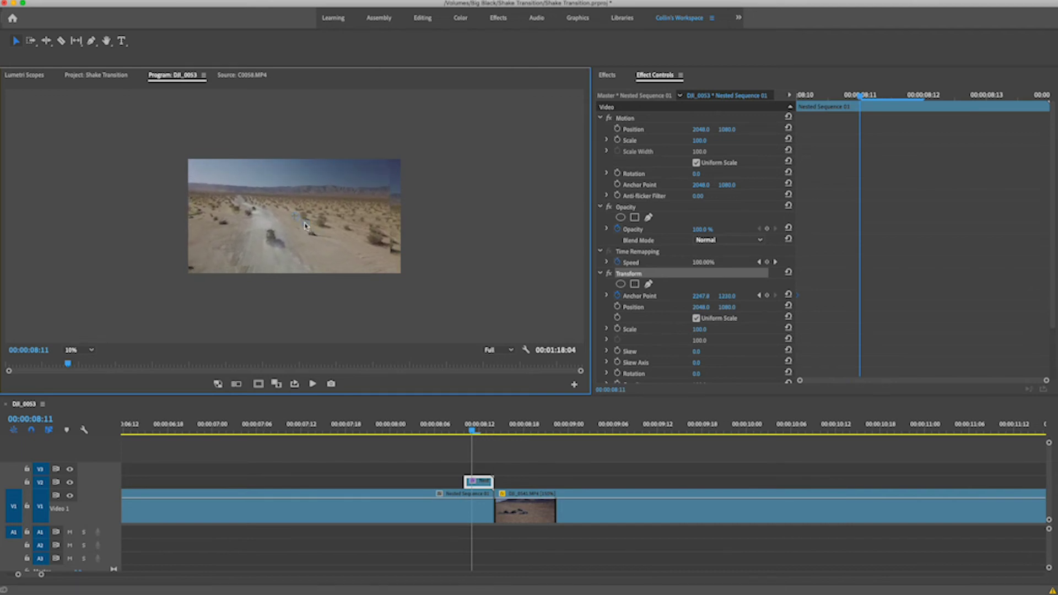
pyautogui.press('Right')
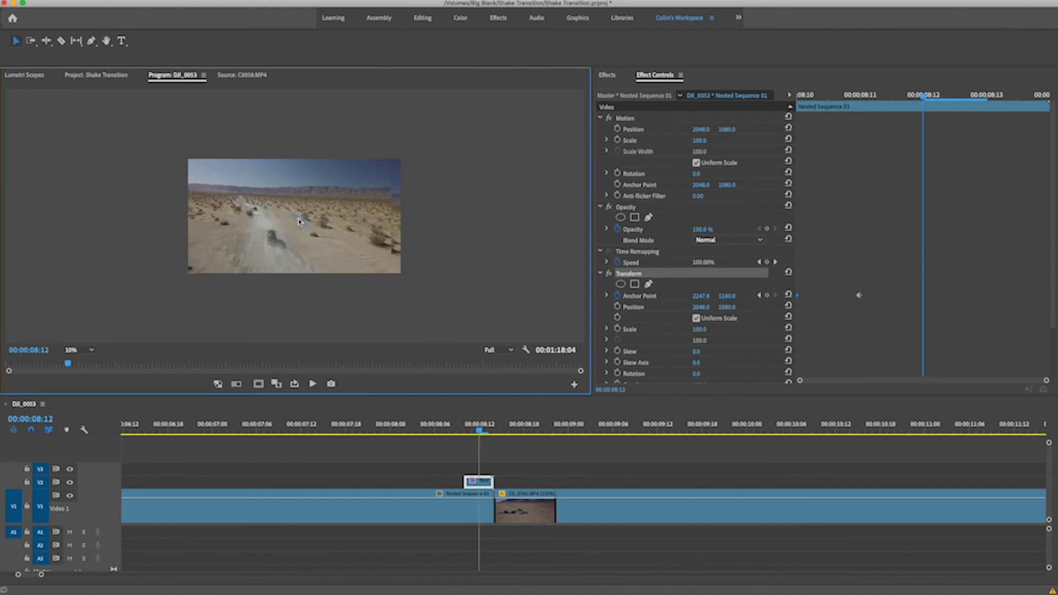
pyautogui.moveTo(291, 215); pyautogui.dragTo(285, 210)
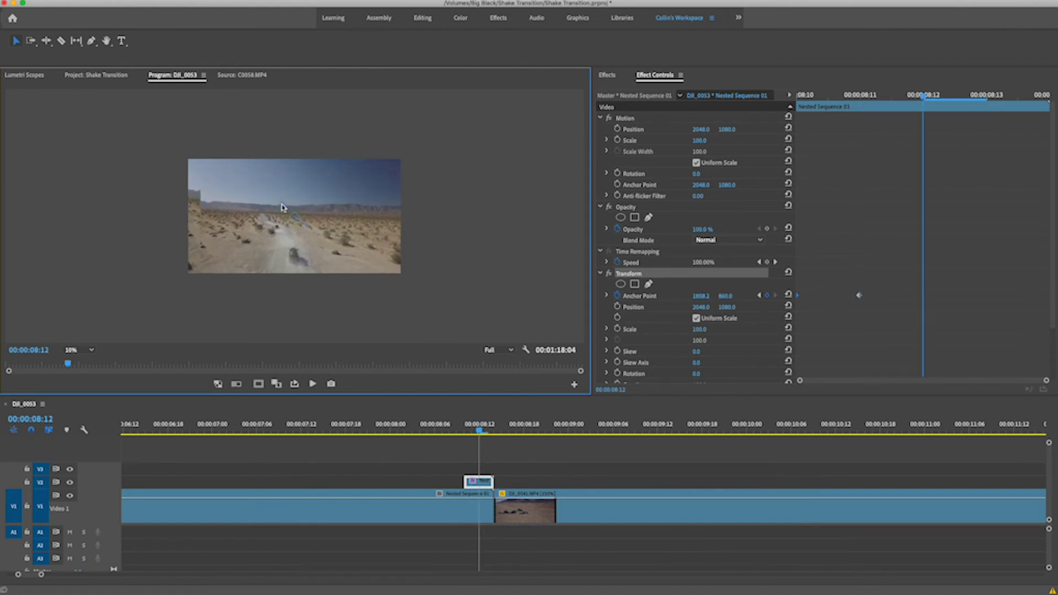
pyautogui.press('Right')
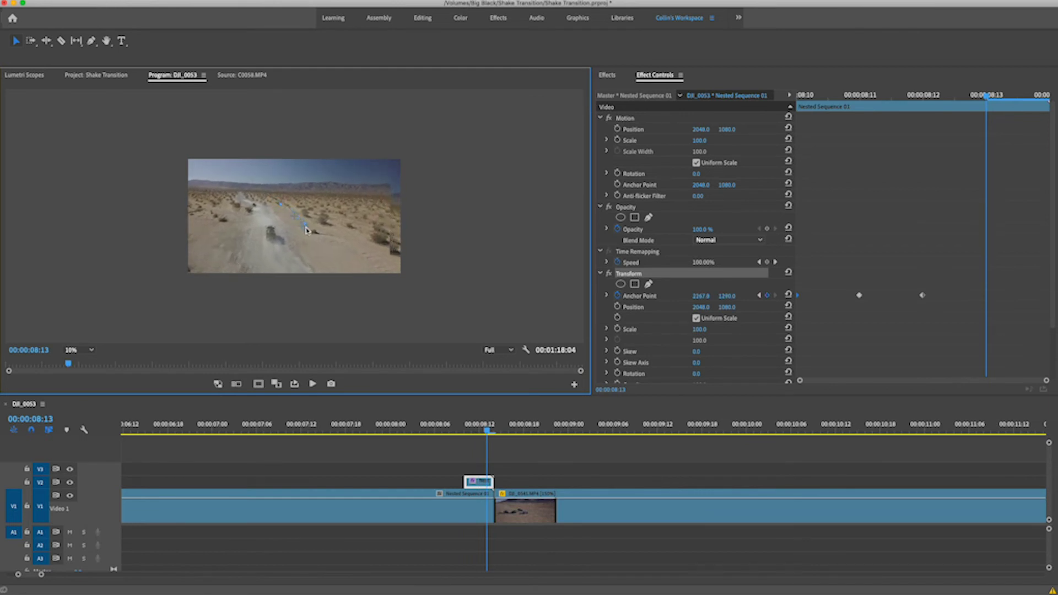
# Step: Play back the shake leading into the DJI_0541 cut several times
pyautogui.click(463, 429)
pyautogui.press('space')
pyautogui.click(420, 429)
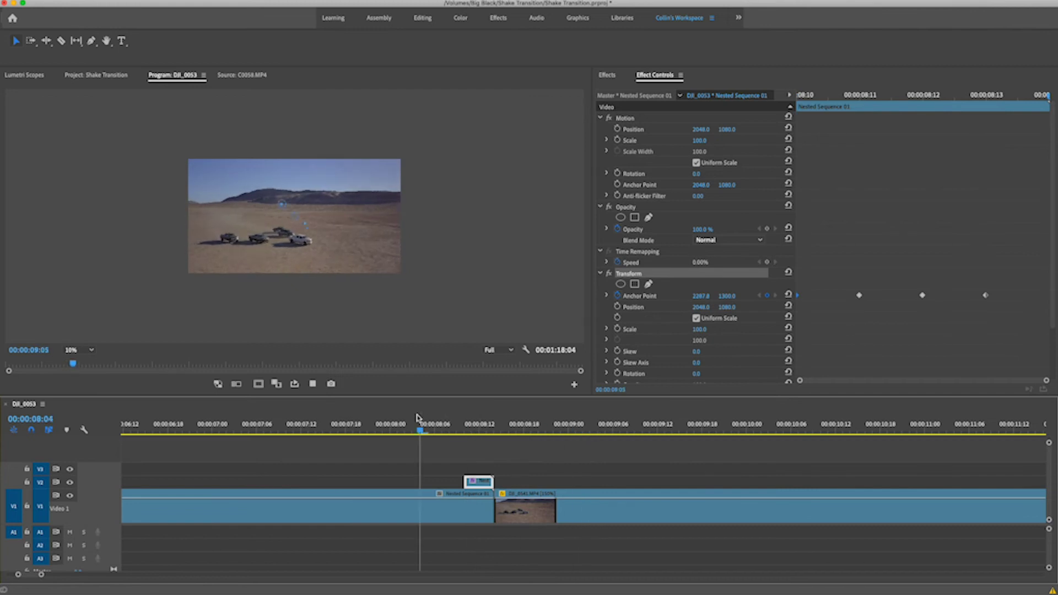
pyautogui.click(456, 429)
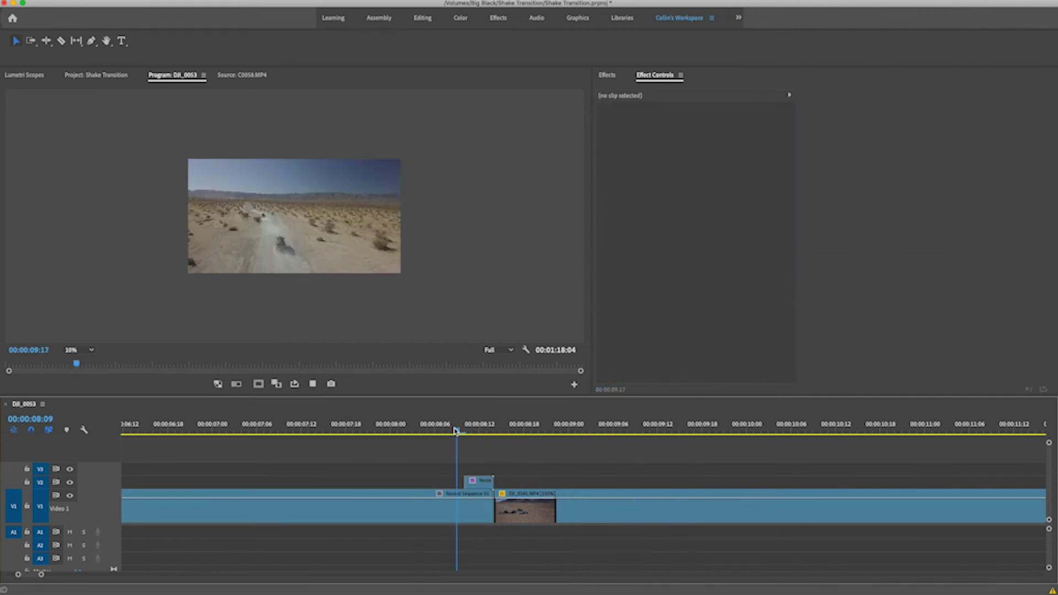
pyautogui.press('space')
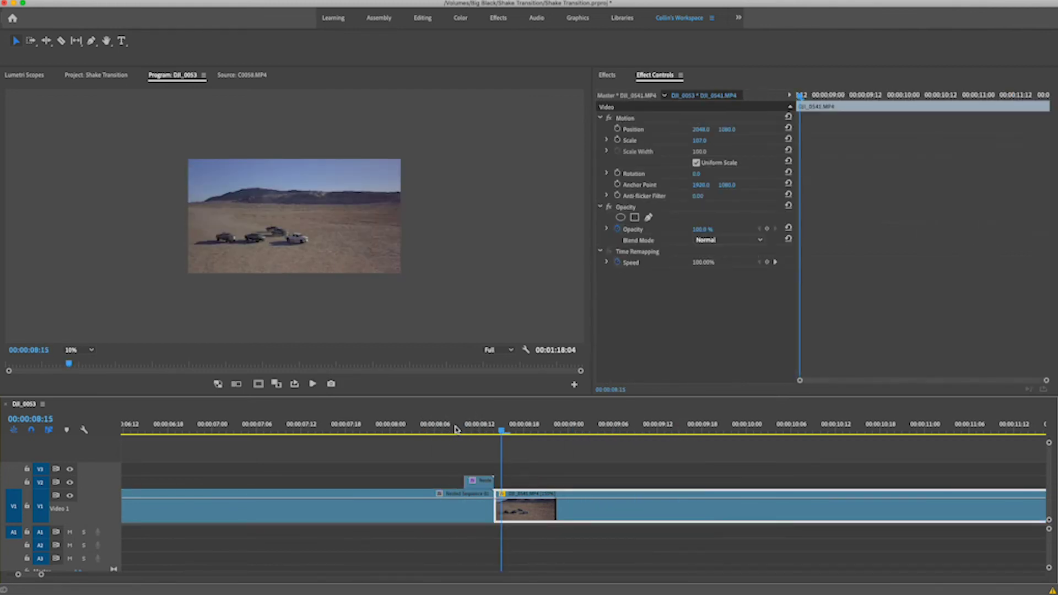
pyautogui.click(440, 430)
pyautogui.moveTo(455, 433)
pyautogui.mouseDown()
pyautogui.moveTo(442, 430)
pyautogui.moveTo(487, 428)
pyautogui.moveTo(448, 430)
pyautogui.mouseUp()
pyautogui.press('space')
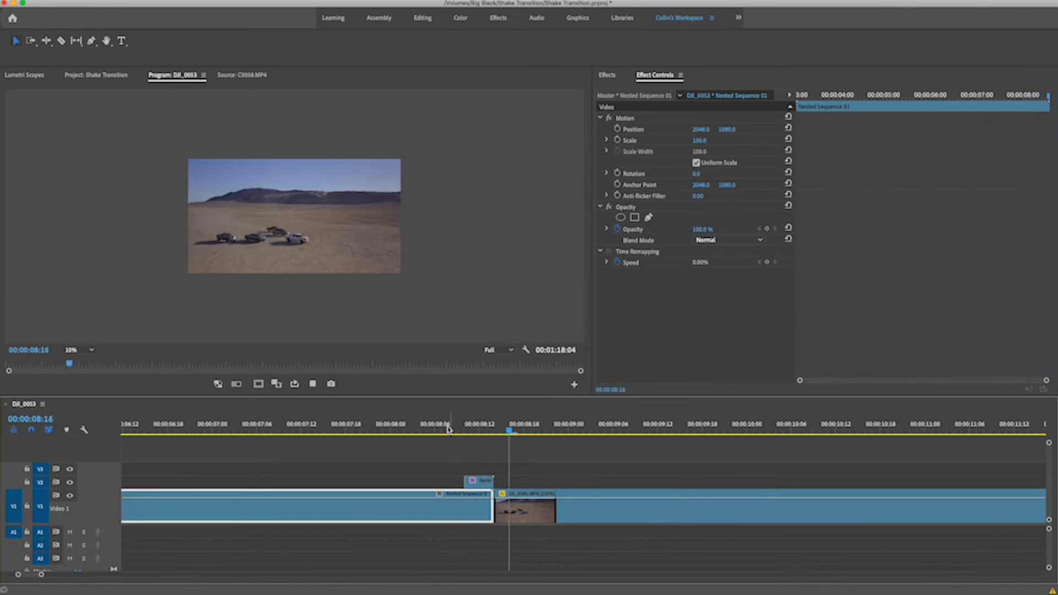
pyautogui.click(447, 429)
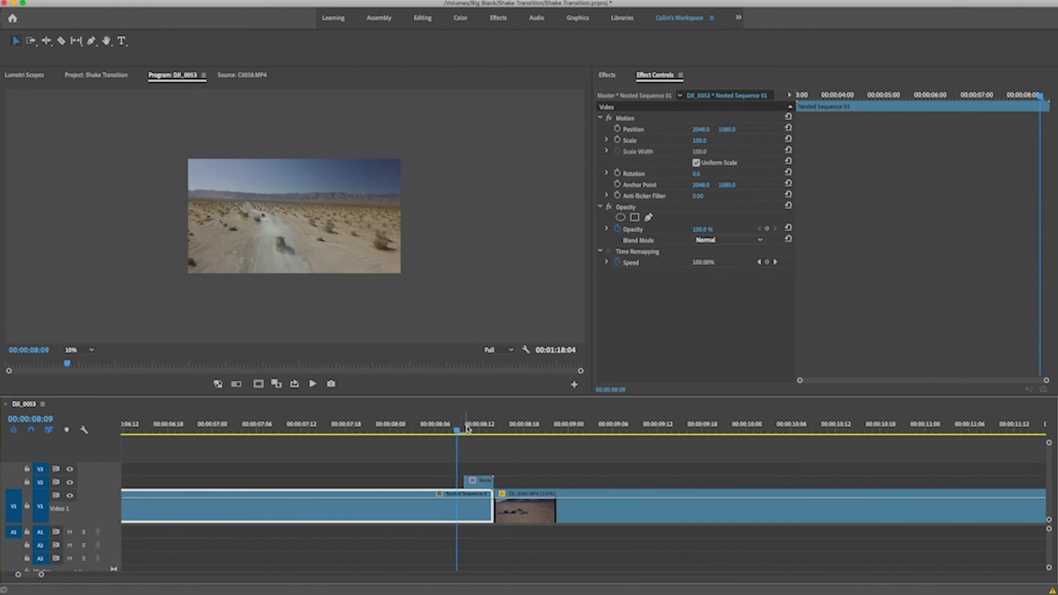
# Step: Turn off Use Composition's Shutter Angle in the nested copy's Transform effect and set its Shutter Angle to 180
pyautogui.click(468, 429)
pyautogui.scroll(-3, 726, 326)
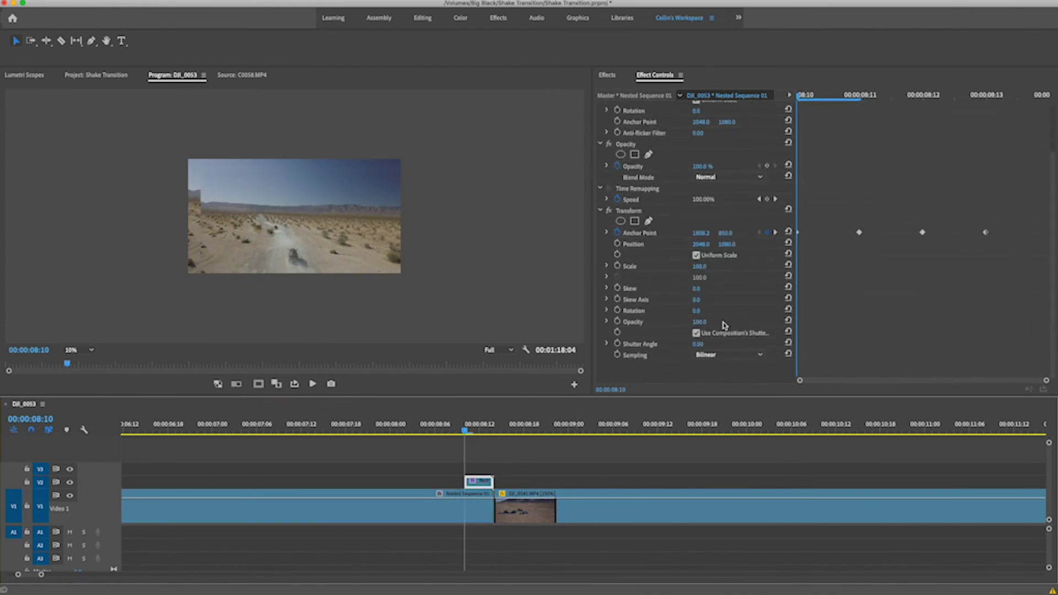
pyautogui.click(697, 333)
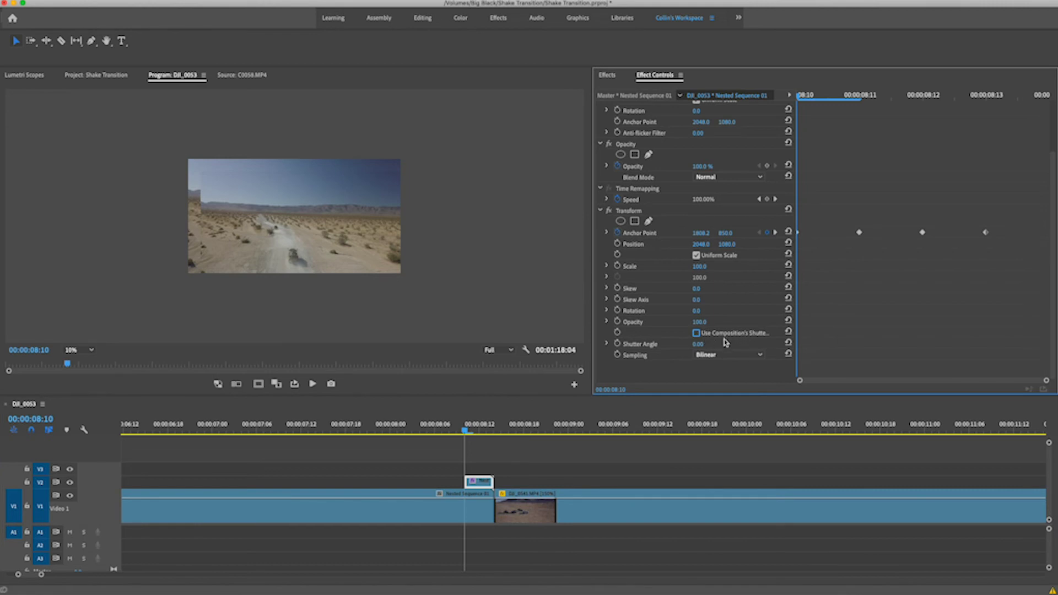
pyautogui.click(699, 345)
pyautogui.press('Return')
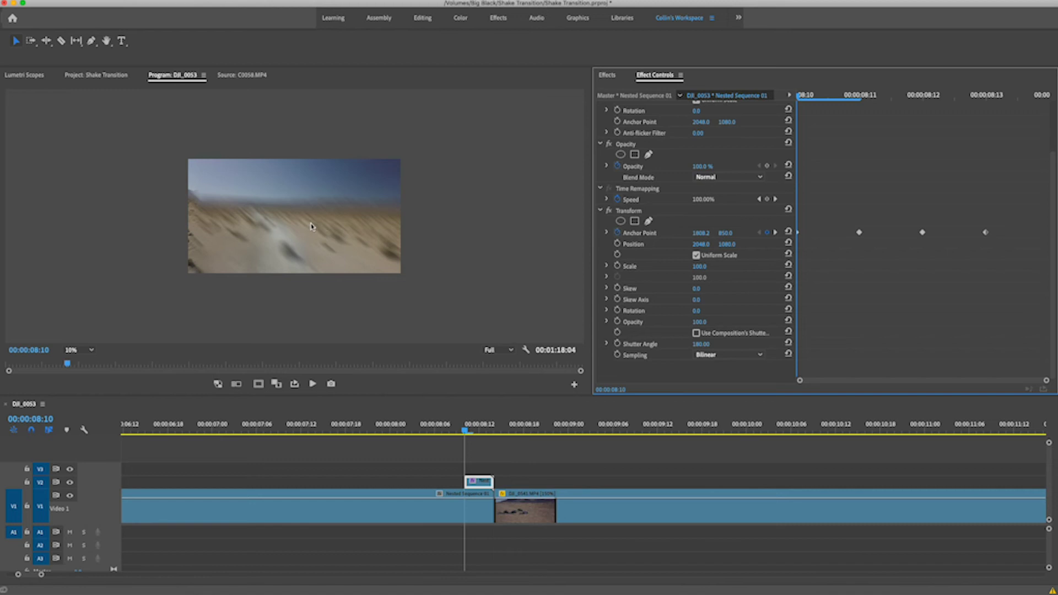
# Step: Check the nested copy with track V1's output briefly hidden and set its Transform Scale to 111
pyautogui.click(69, 496)
pyautogui.click(70, 496)
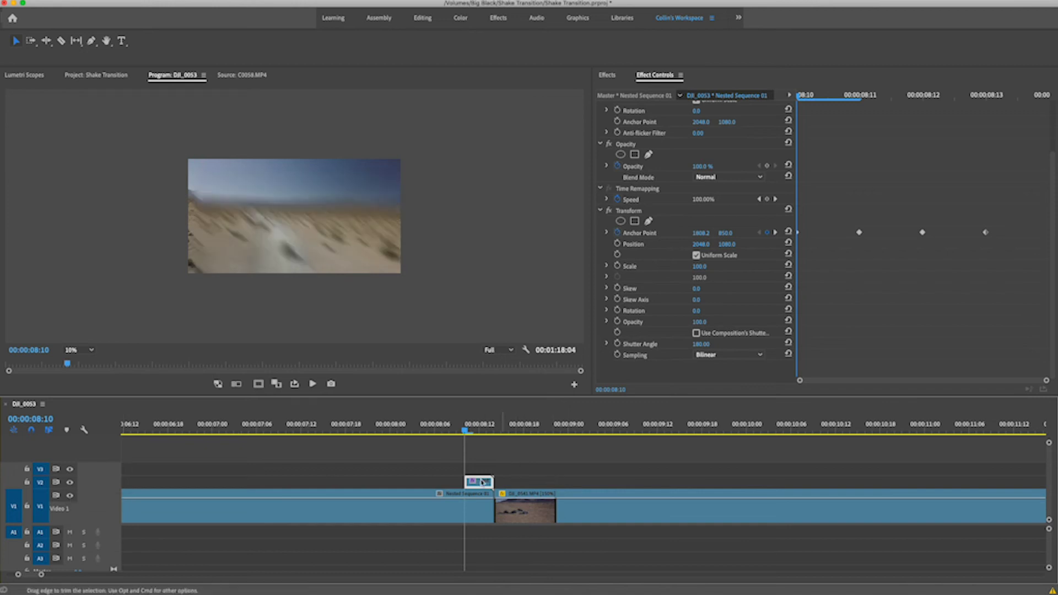
pyautogui.click(634, 212)
pyautogui.click(701, 266)
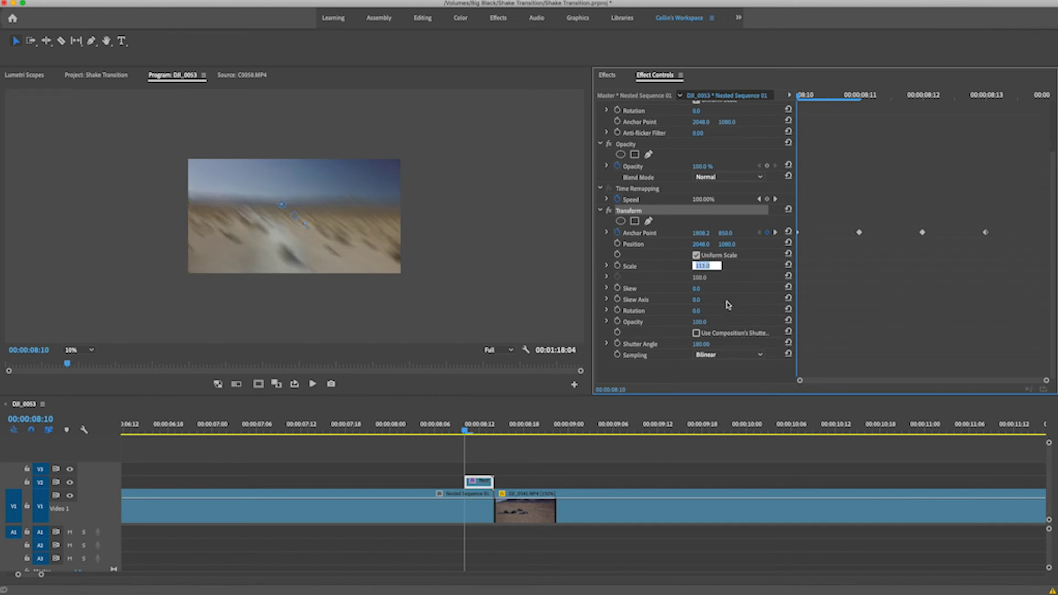
pyautogui.press('Return')
# Step: Duplicate DJI_0541.MP4 onto V2 and trim the copy to its first four frames after the cut
pyautogui.moveTo(443, 432); pyautogui.dragTo(501, 424)
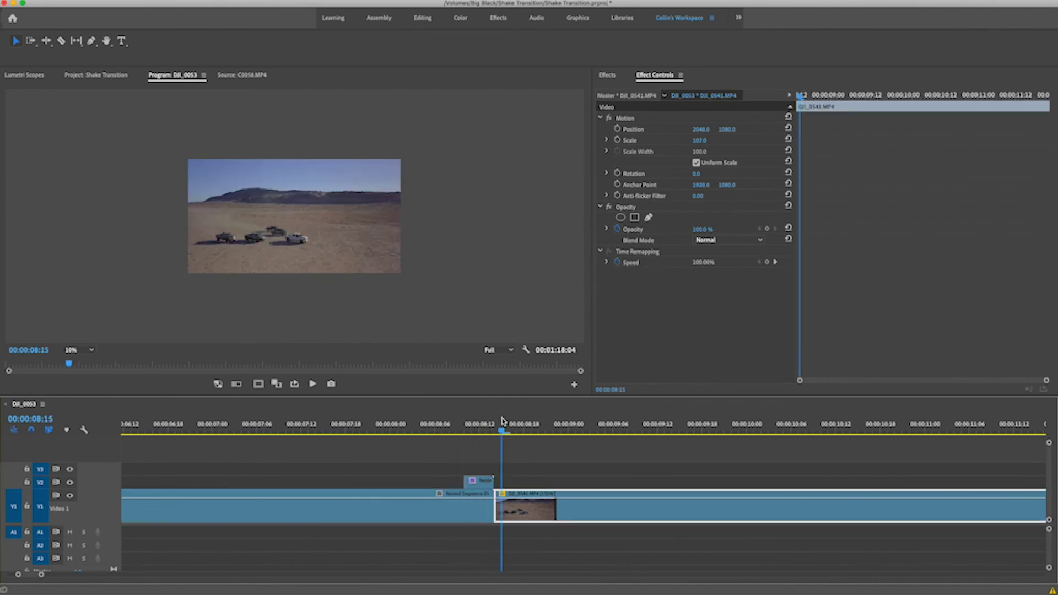
pyautogui.hscroll(5, 539, 502)
pyautogui.press('Left')
pyautogui.press('Left')
pyautogui.press('Left')
pyautogui.press('Left')
pyautogui.press('Left')
pyautogui.press('Left')
pyautogui.press('Left')
pyautogui.moveTo(435, 516); pyautogui.dragTo(441, 481)
pyautogui.moveTo(967, 479); pyautogui.dragTo(398, 480)
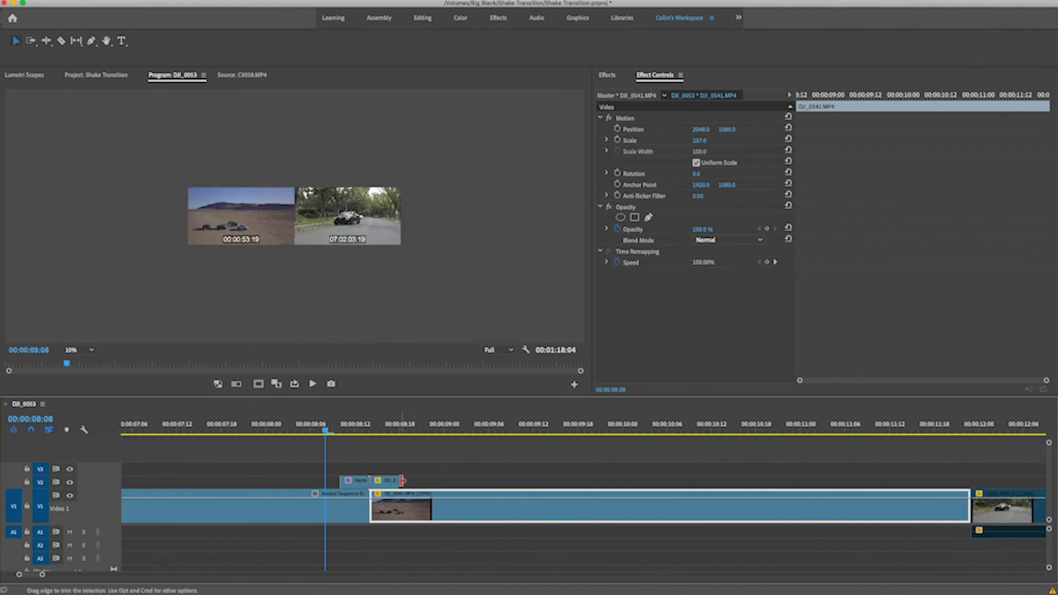
# Step: Copy the keyframed Transform effect from the Nested Sequence 01 copy and paste it onto the short DJI_0541 copy
pyautogui.click(354, 429)
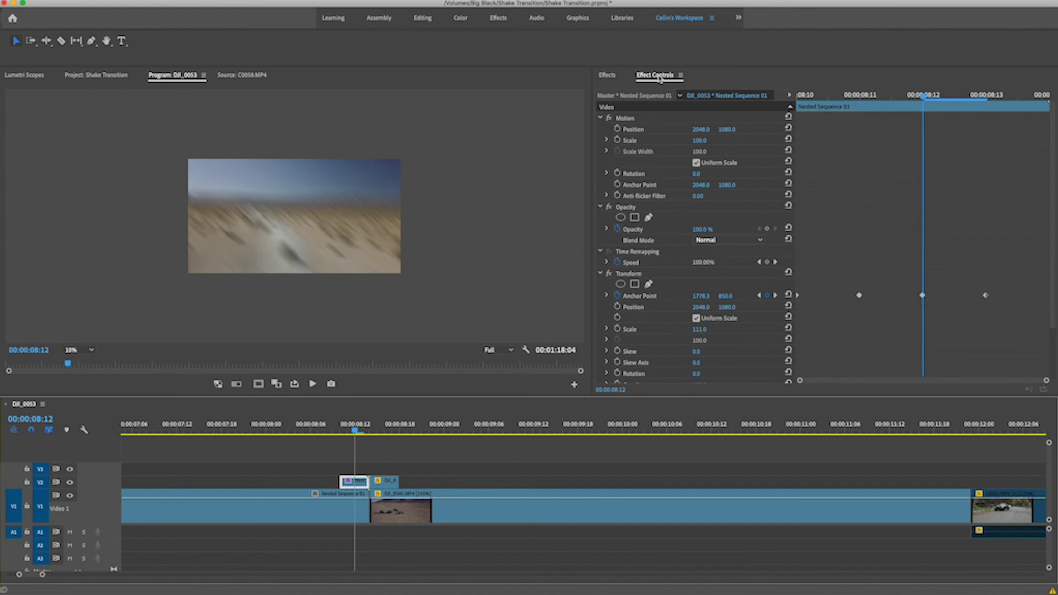
pyautogui.click(630, 274)
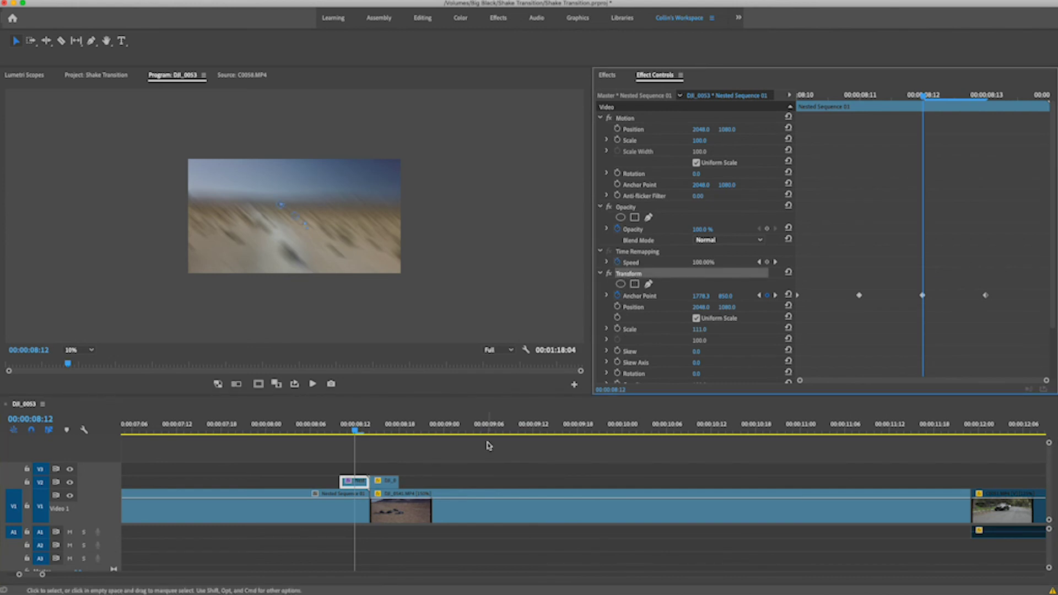
pyautogui.click(385, 429)
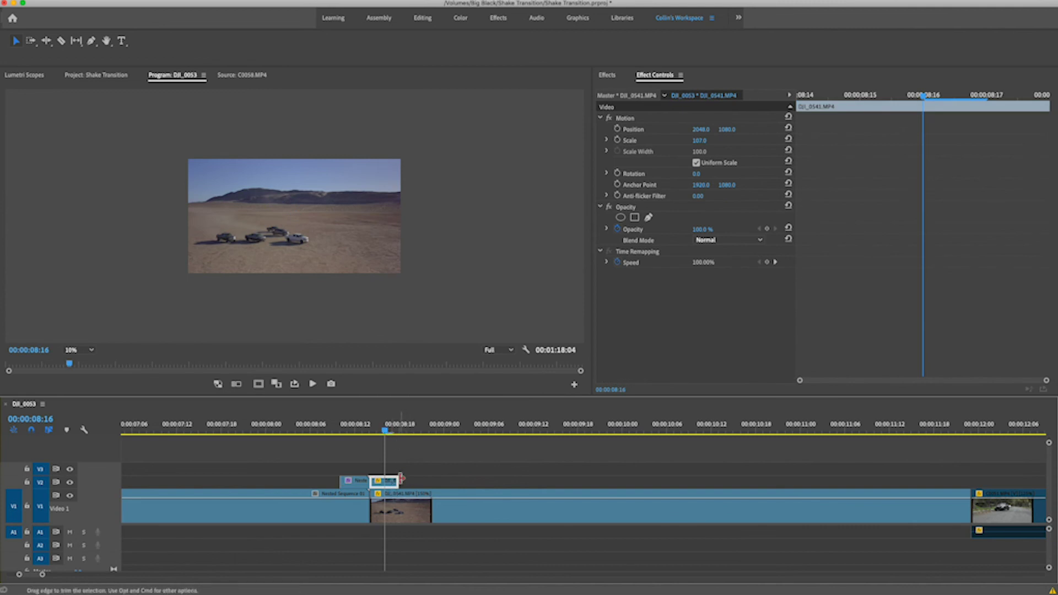
pyautogui.press('super+v')
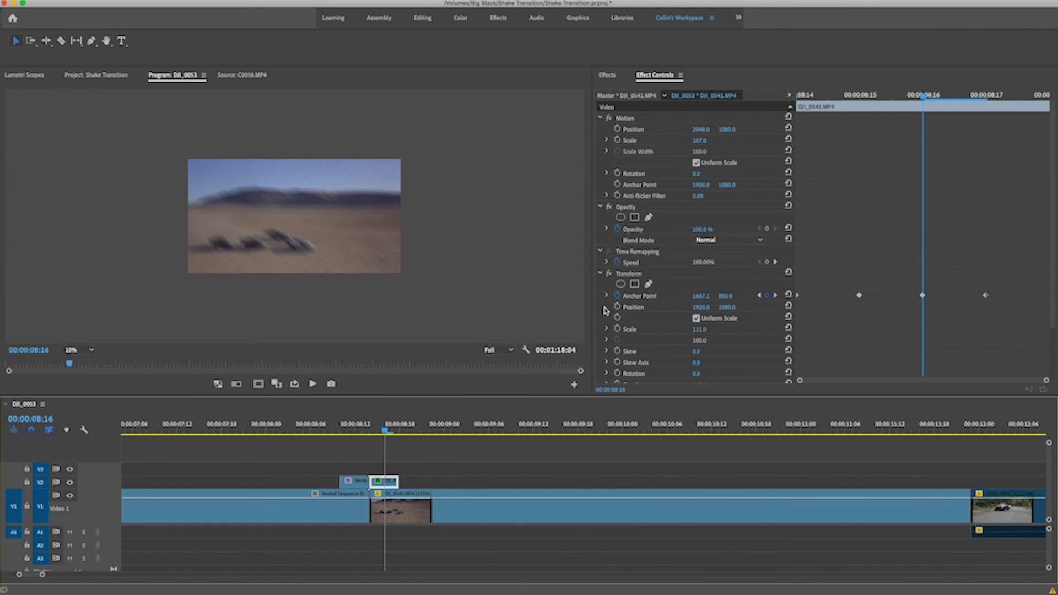
# Step: Check the shutter settings of the pasted Transform effect and play the shake transition between Nested Sequence 01 and DJI_0541.MP4 several times
pyautogui.scroll(-3, 670, 327)
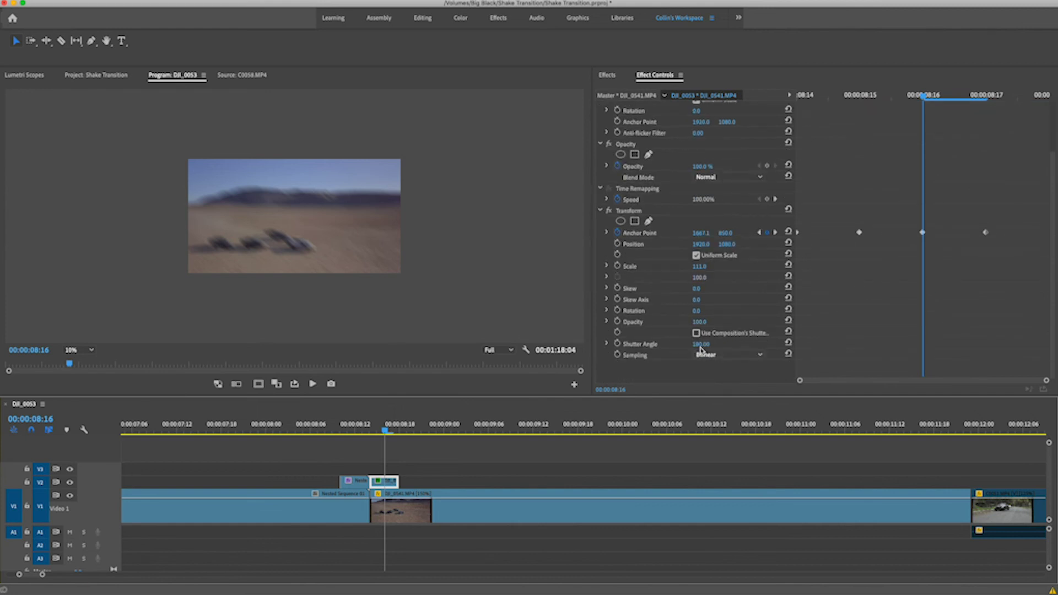
pyautogui.click(474, 455)
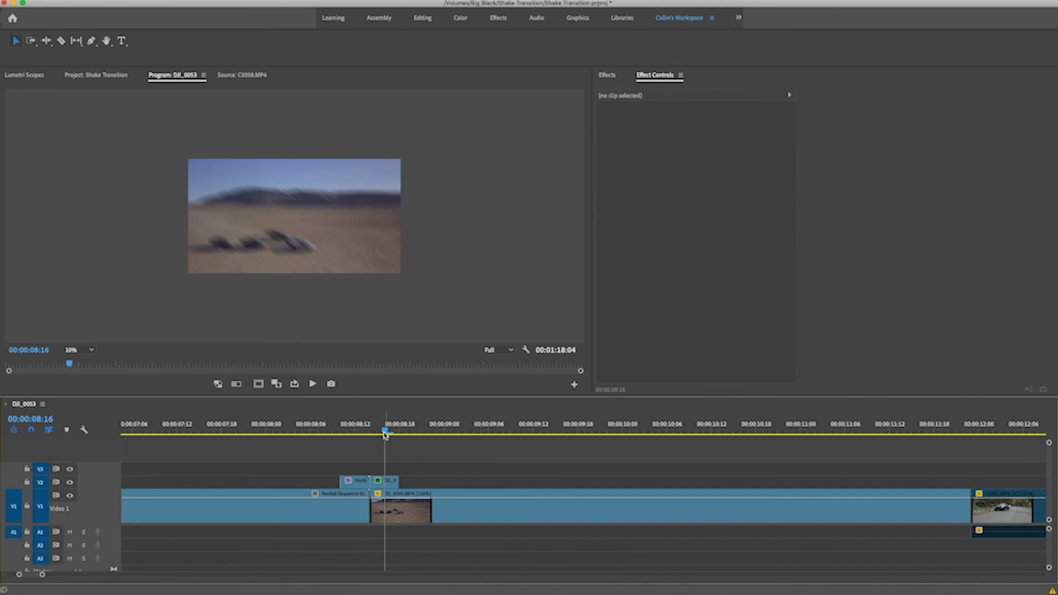
pyautogui.moveTo(385, 435); pyautogui.dragTo(221, 434)
pyautogui.press('space')
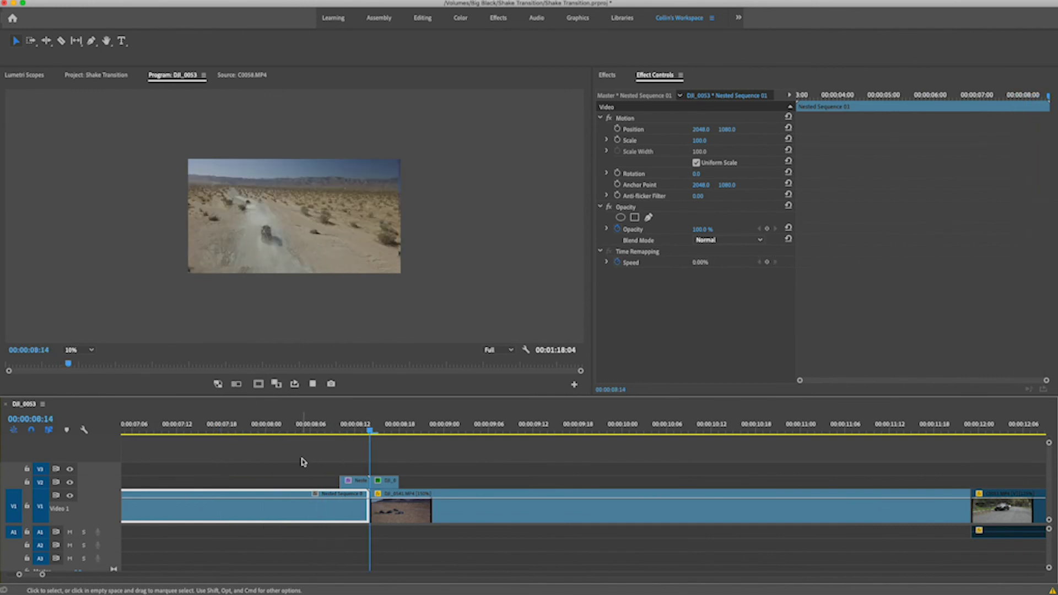
pyautogui.click(281, 432)
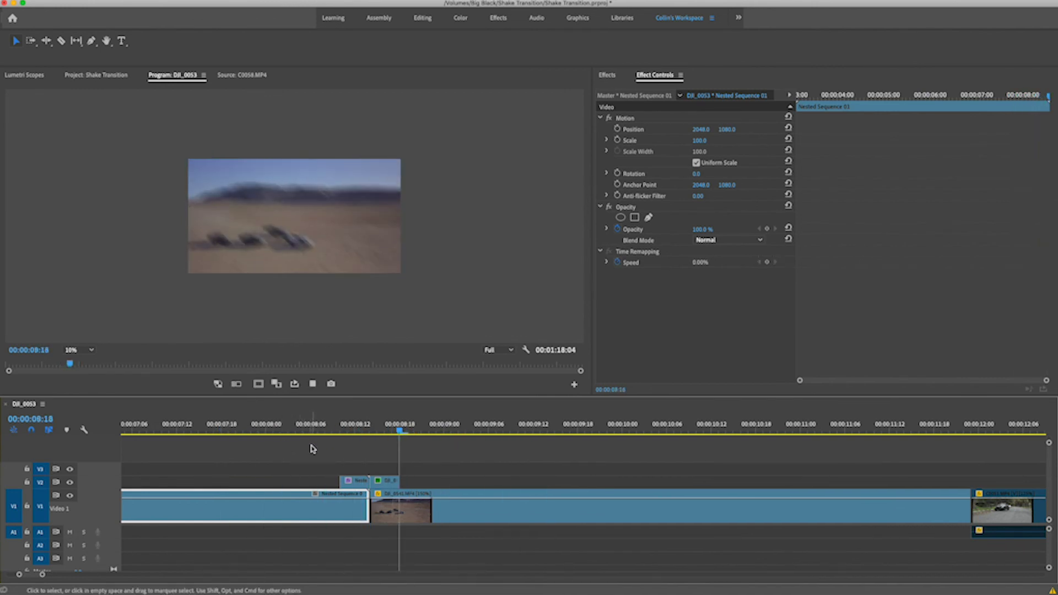
pyautogui.click(273, 432)
pyautogui.press('space')
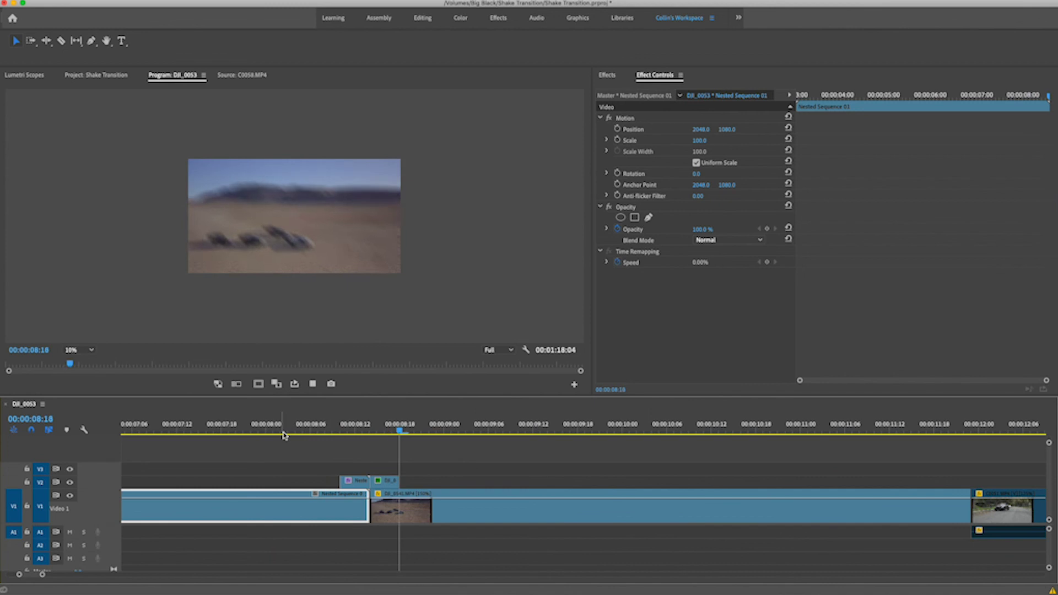
pyautogui.click(281, 431)
pyautogui.press('space')
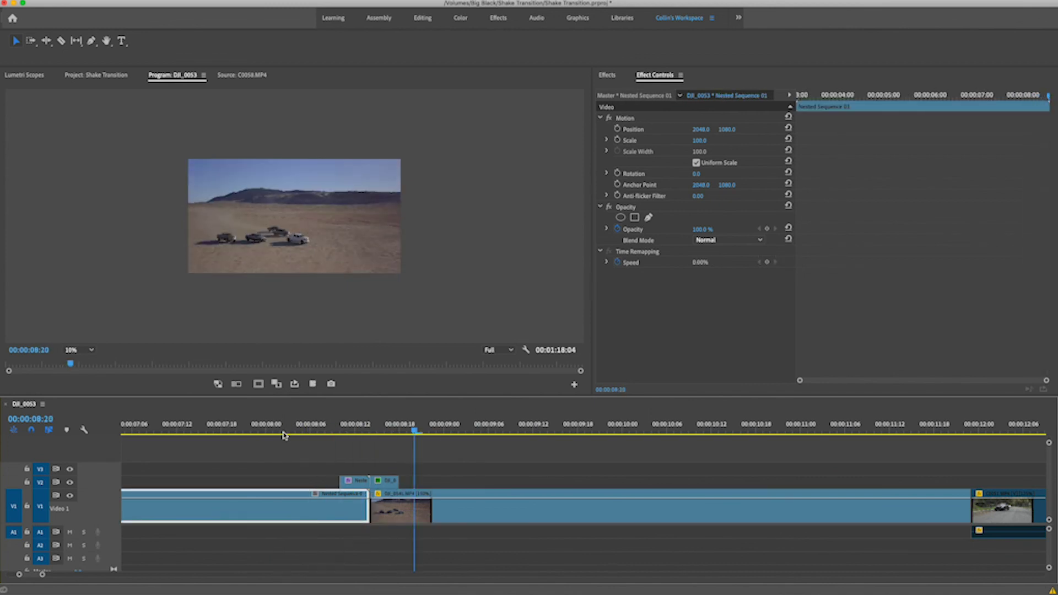
# Step: Examine the shake frame by frame through the short V2 copies on both sides of the cut at 00:00:08:14
pyautogui.click(283, 433)
pyautogui.click(334, 432)
pyautogui.click(354, 481)
pyautogui.click(362, 429)
pyautogui.click(368, 428)
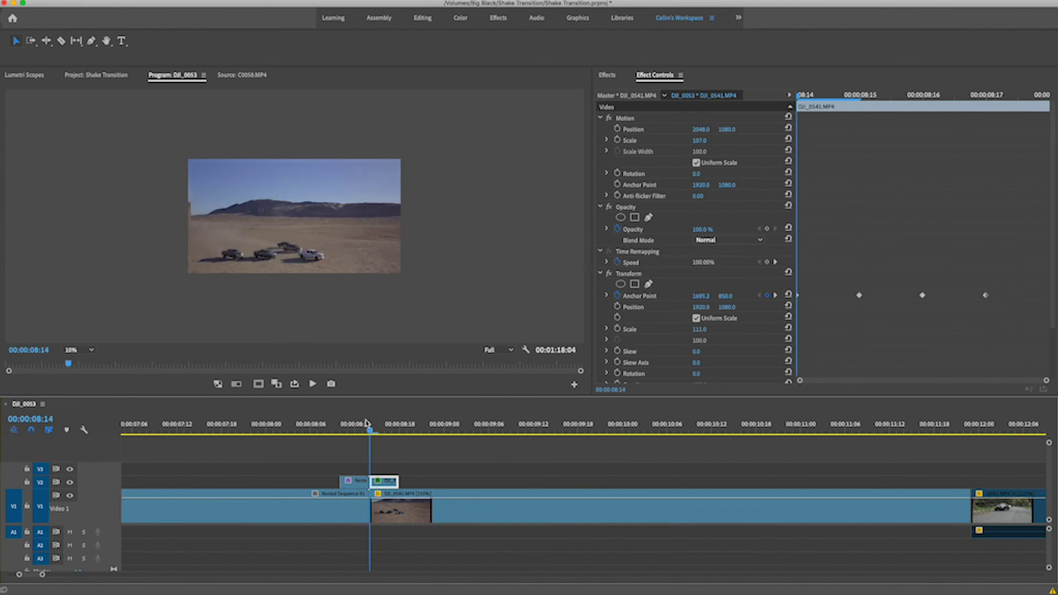
pyautogui.press('Right')
pyautogui.press('Right')
pyautogui.press('Right')
pyautogui.press('Right')
pyautogui.press('Right')
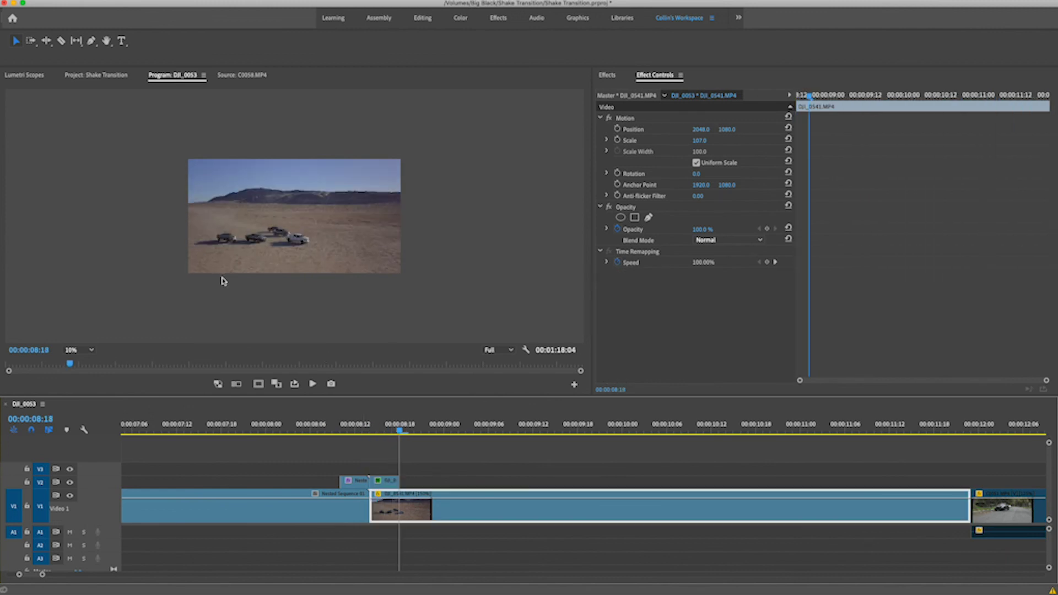
pyautogui.press('Left')
pyautogui.press('Left')
pyautogui.press('Left')
pyautogui.press('Left')
pyautogui.press('Left')
pyautogui.press('Left')
pyautogui.press('Left')
pyautogui.press('Left')
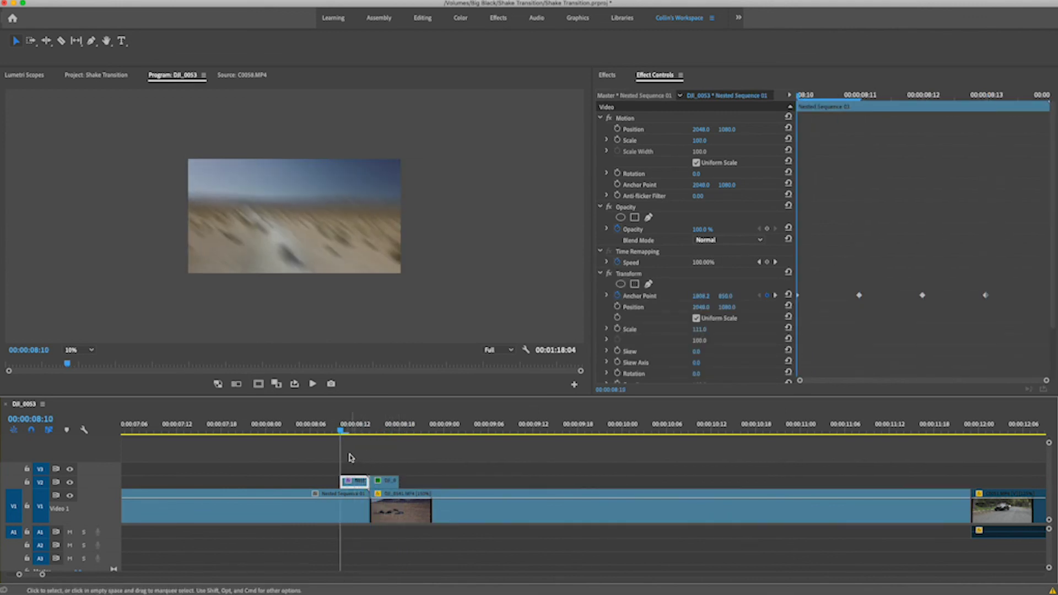
# Step: Replay the second shake transition from shortly before the cut into the DJI_0541.MP4 clip
pyautogui.click(309, 431)
pyautogui.press('space')
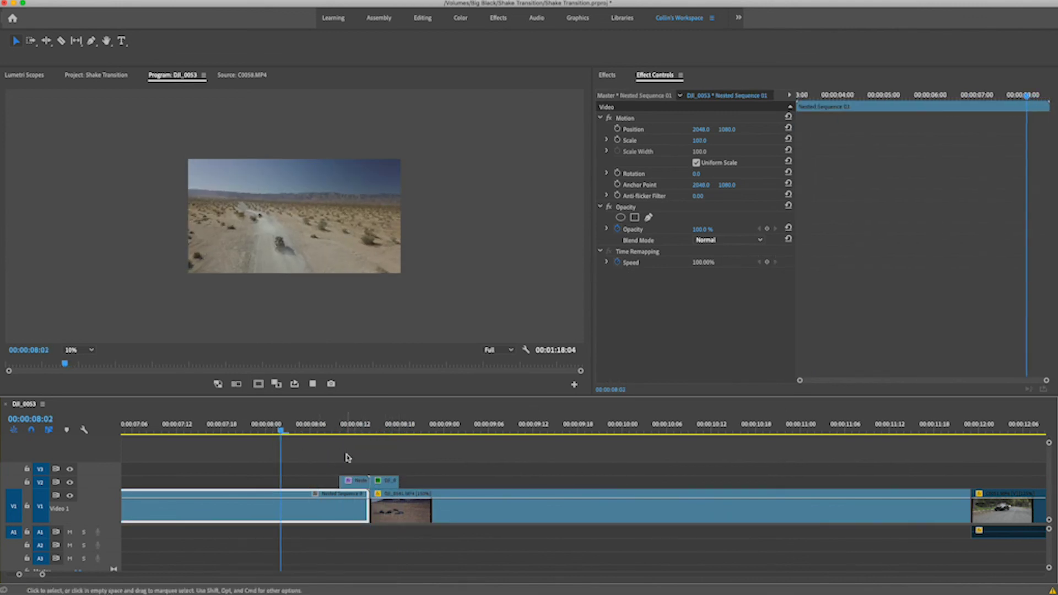
pyautogui.press('space')
pyautogui.press('space')
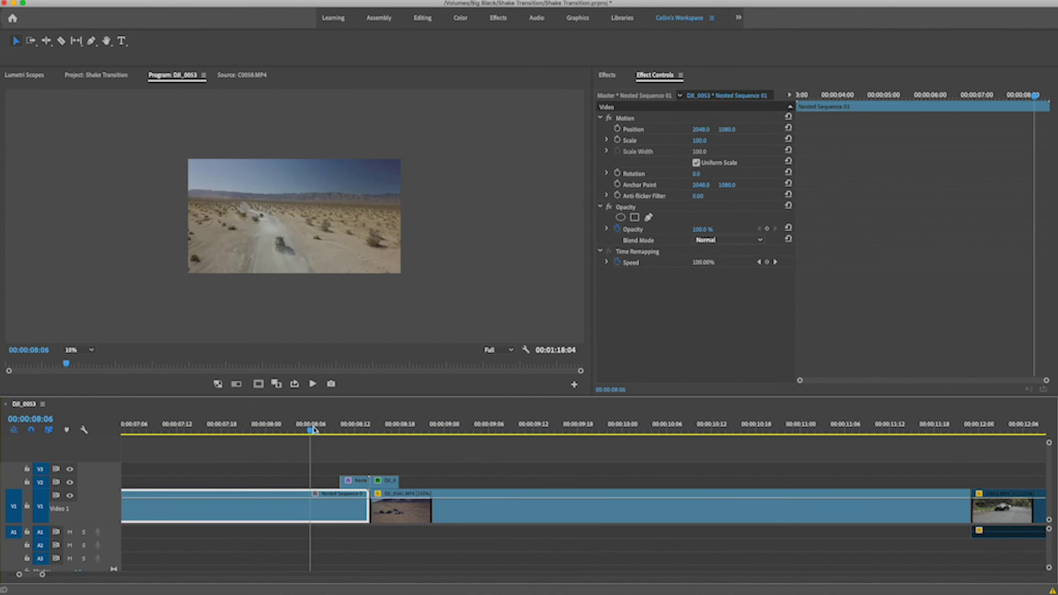
pyautogui.press('space')
pyautogui.press('space')
pyautogui.press('space')
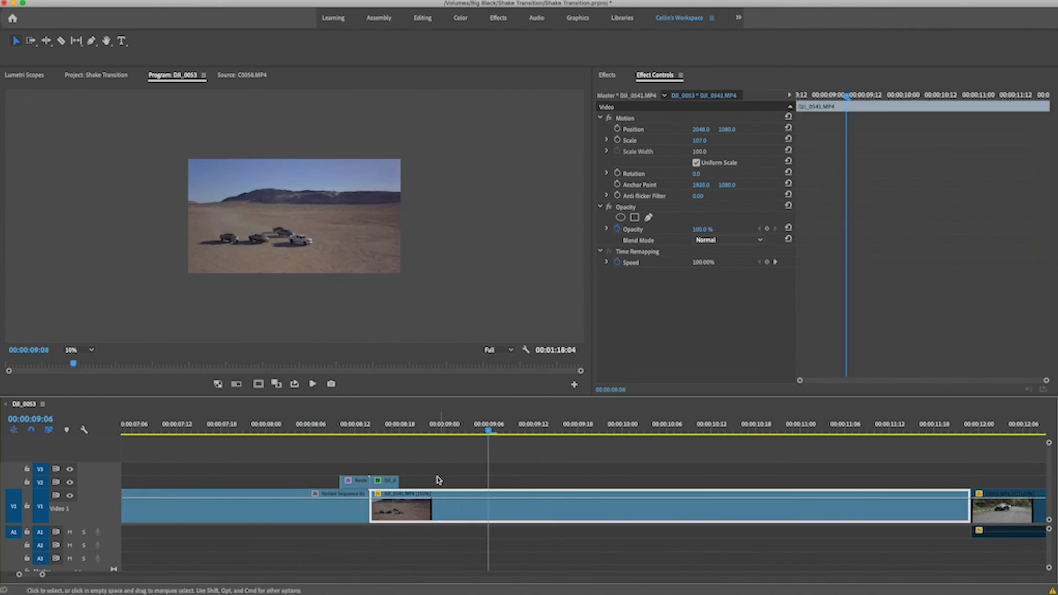
# Step: Fit the whole sequence in the timeline and loop playback of the three-second range around the second transition
pyautogui.click(388, 477)
pyautogui.press('\\')
pyautogui.press('space')
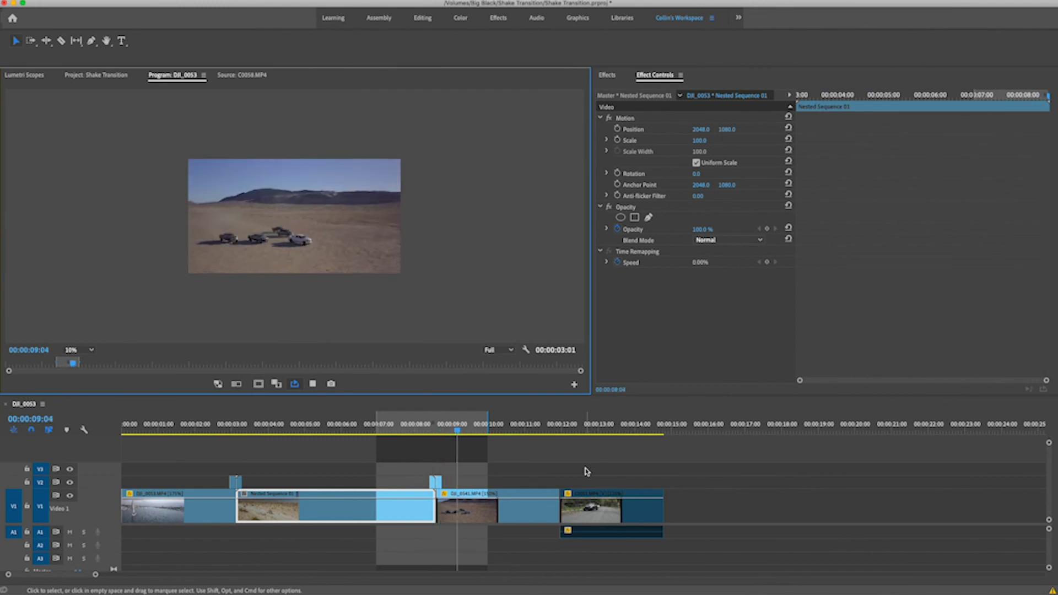